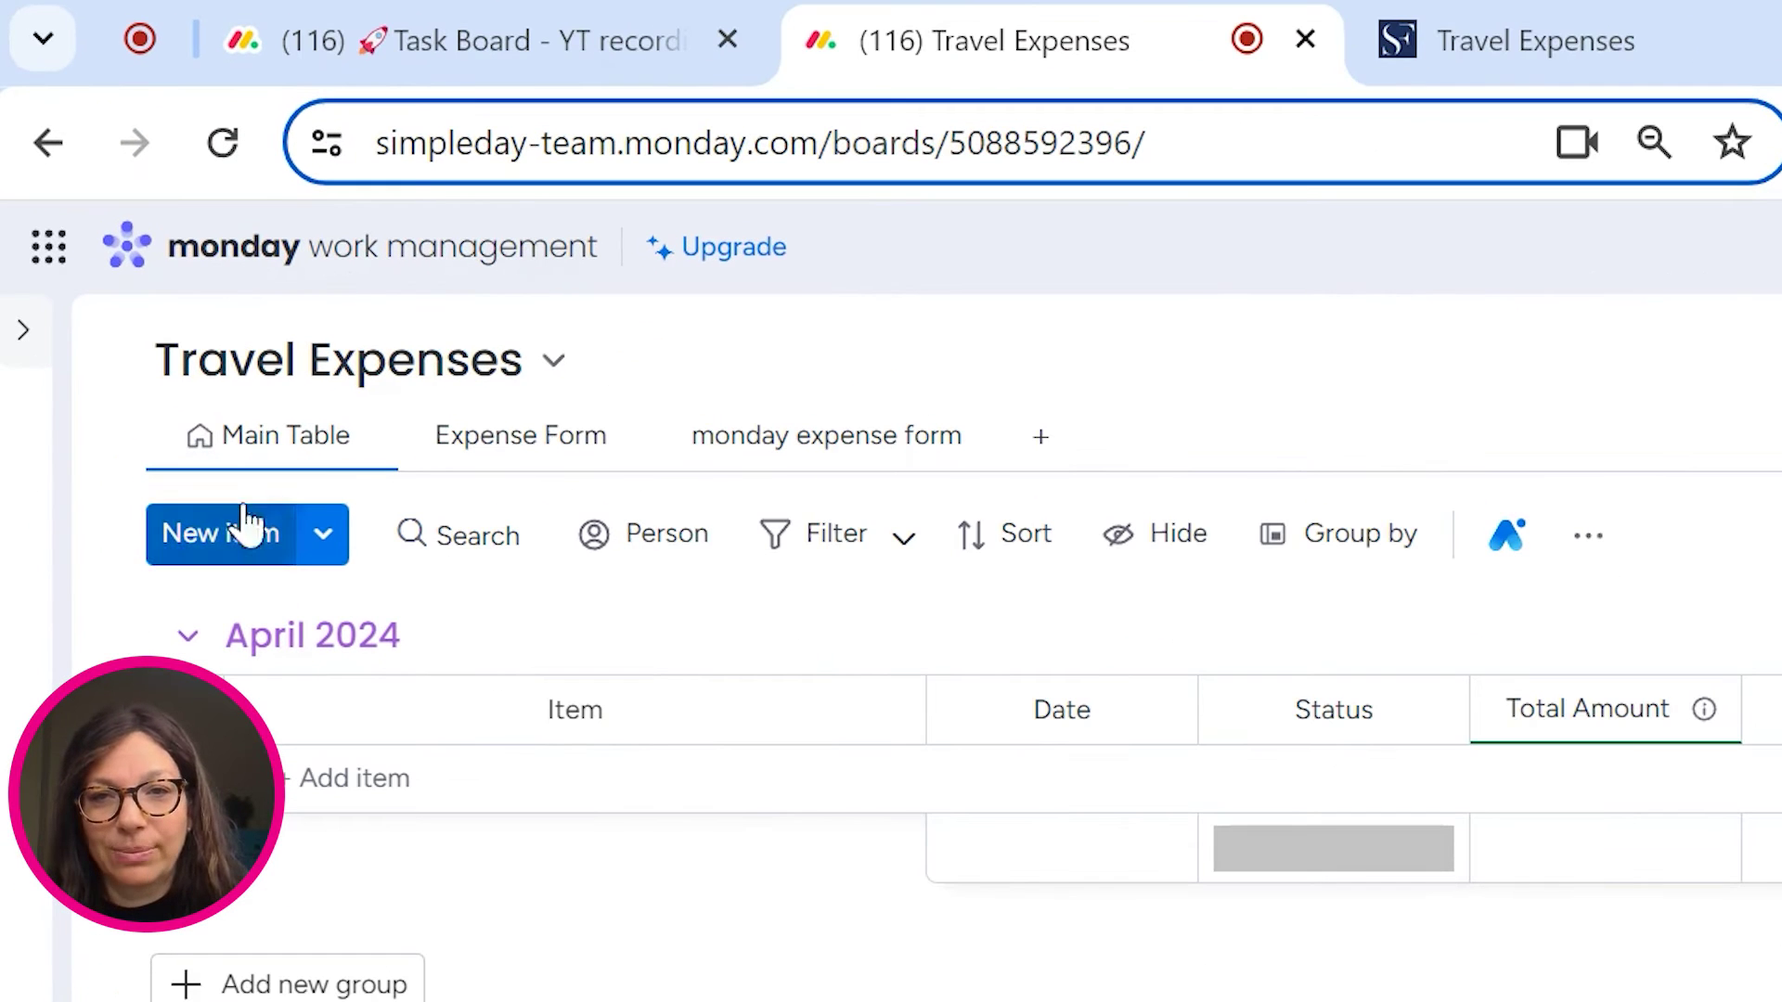
# - Open the 'monday expense form' view and fill in the Name field
pyautogui.click(782, 462)
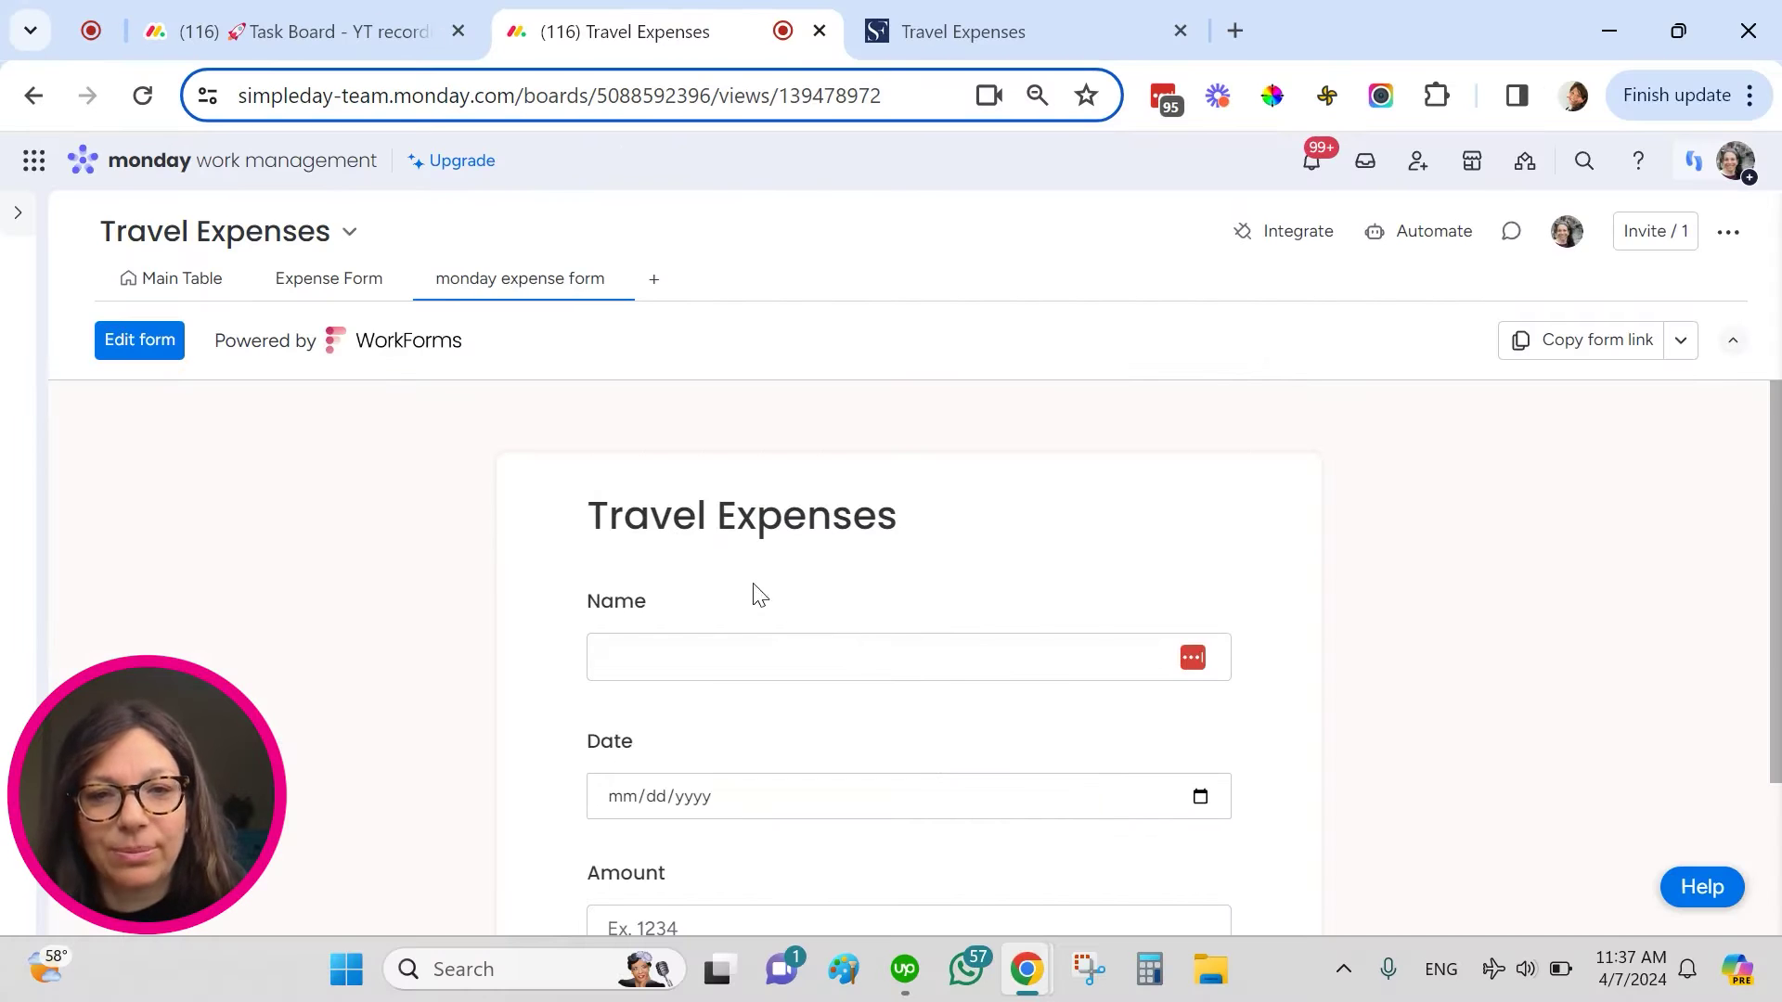
pyautogui.scroll(-2, 850, 635)
pyautogui.scroll(2, 797, 635)
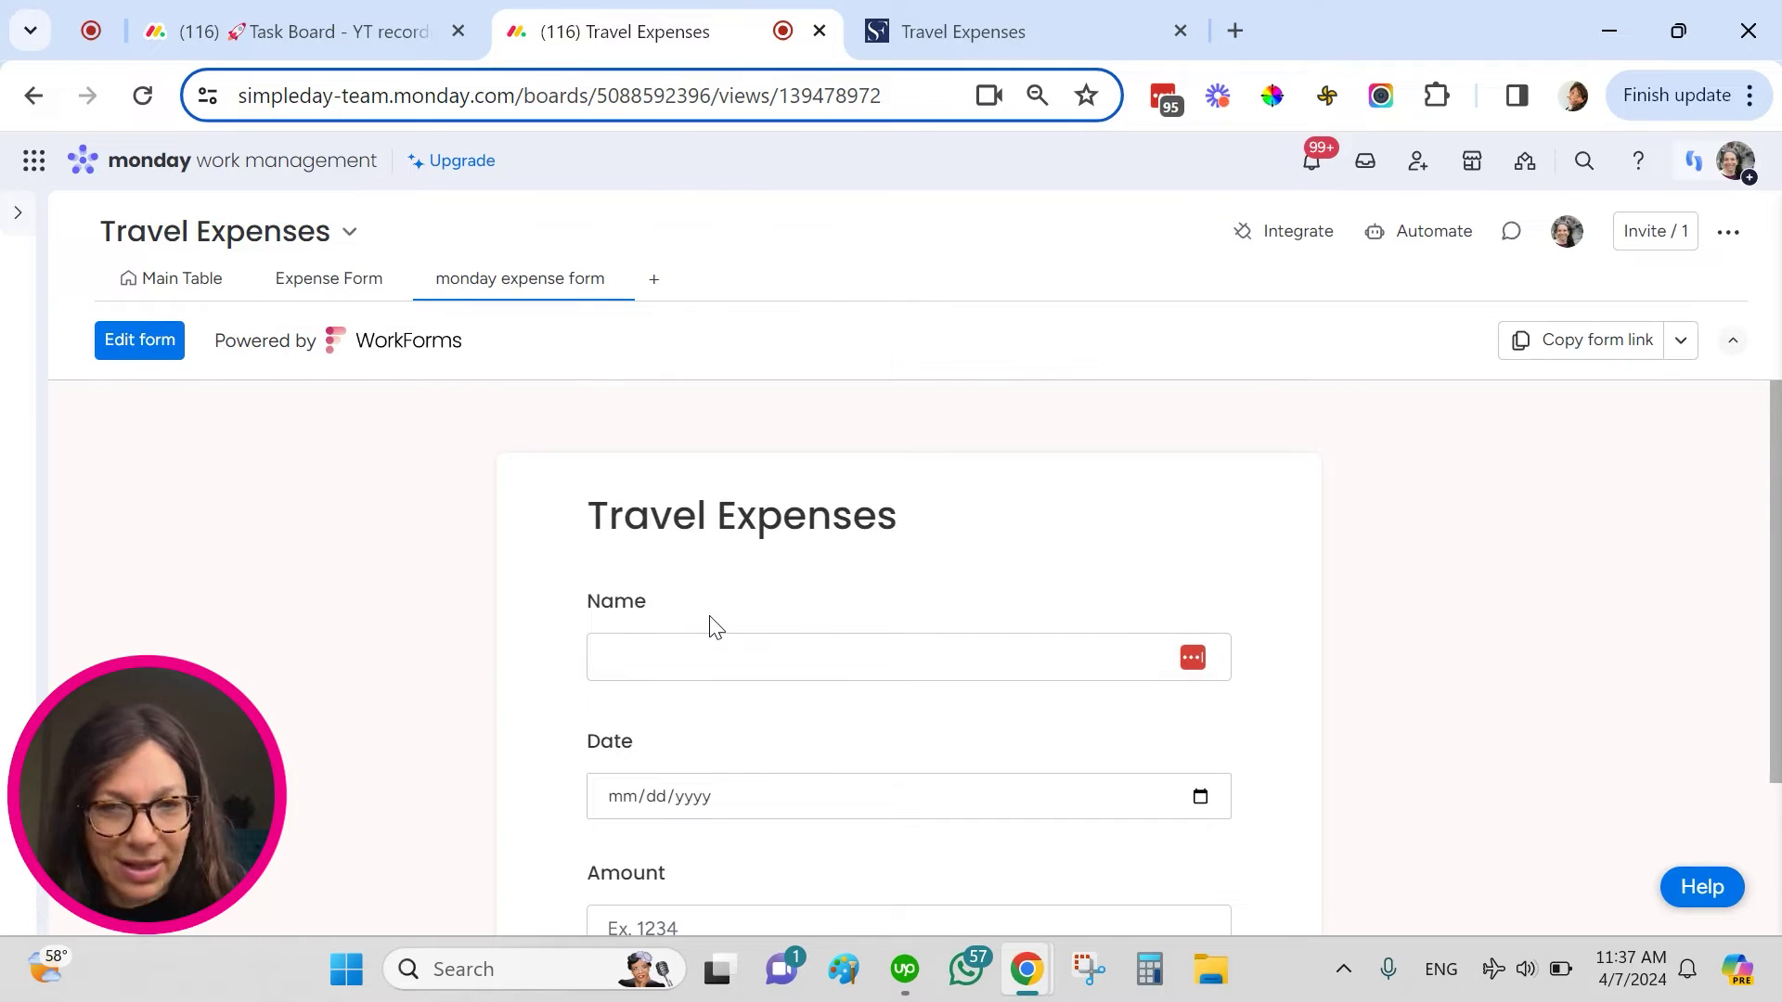
pyautogui.click(698, 655)
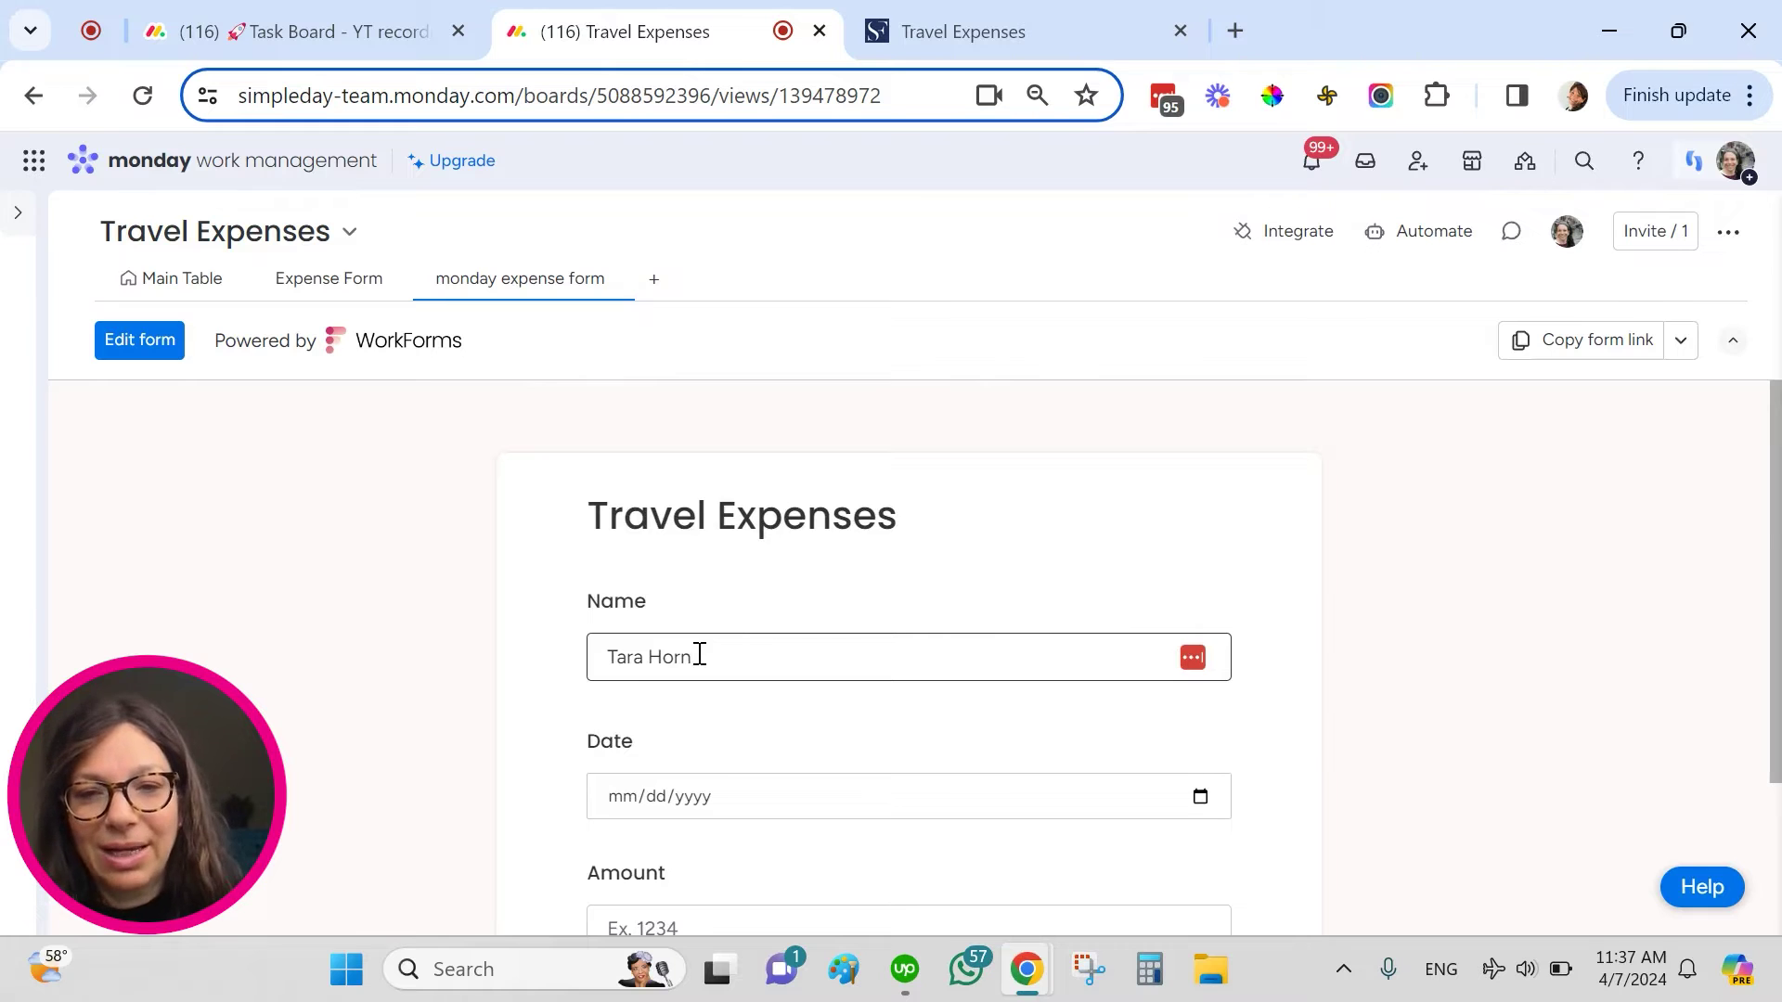
pyautogui.scroll(-2, 699, 655)
# - Set the date to April 7, 2024 and amount to 100, submit, and return to Main Table
pyautogui.click(1202, 592)
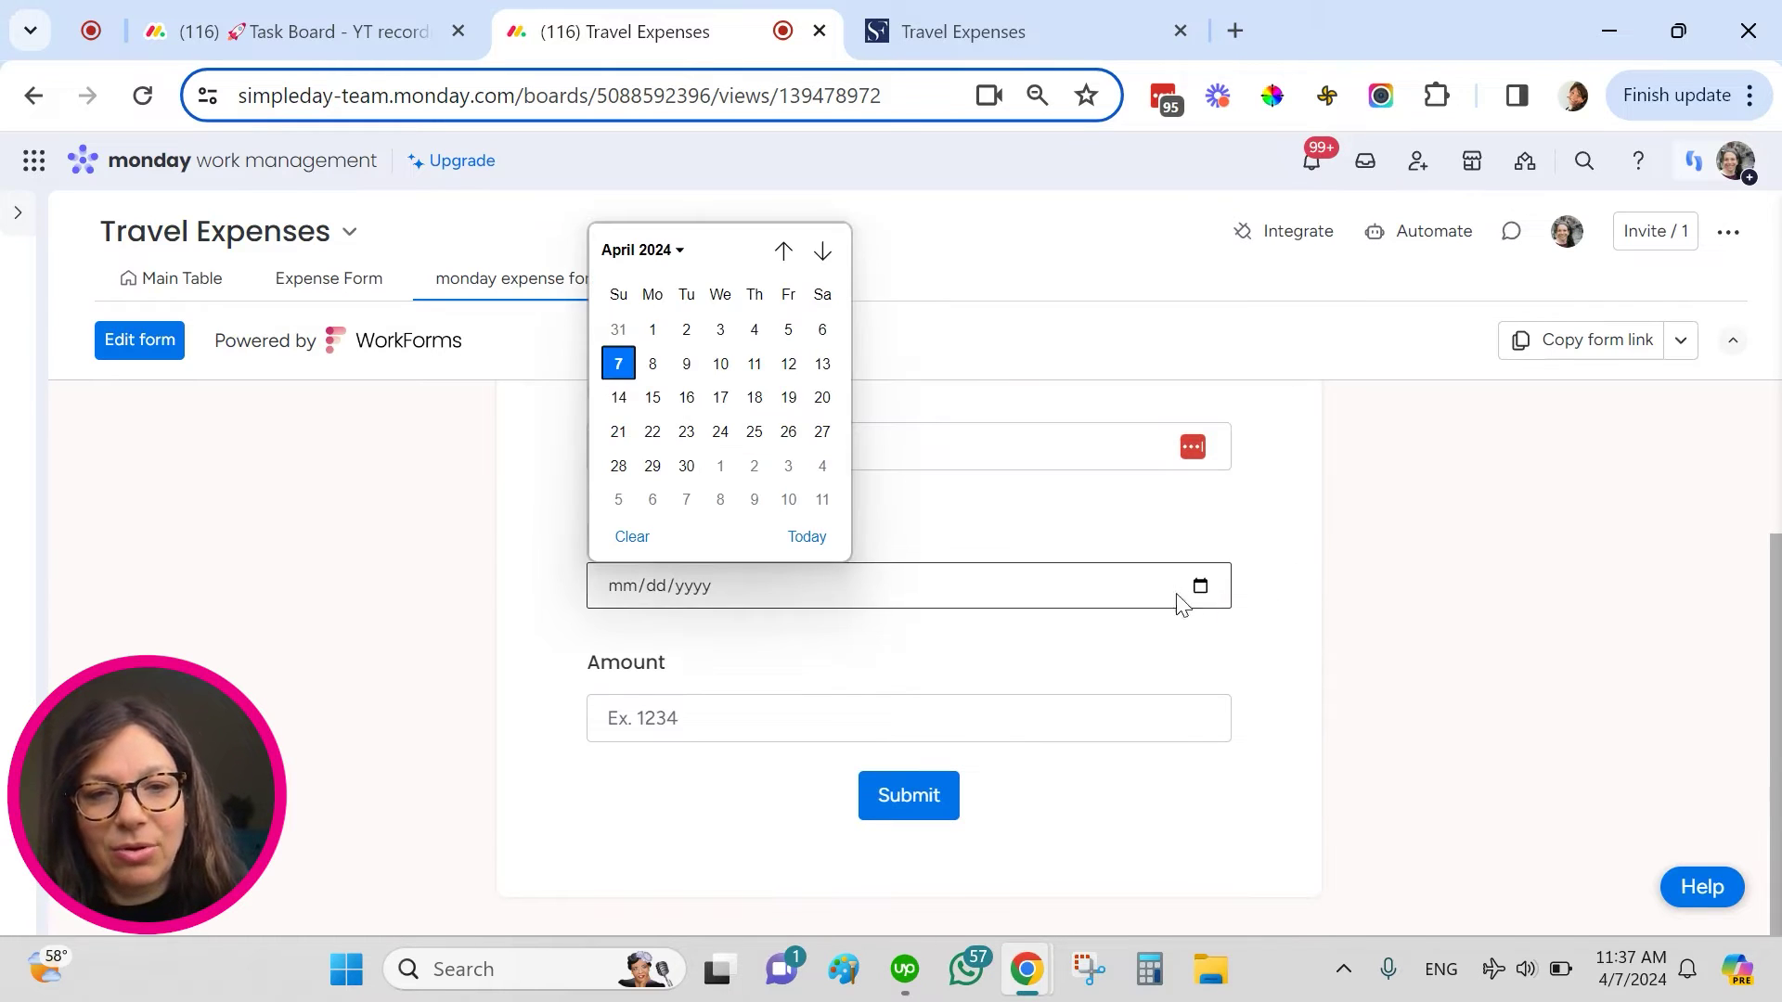
pyautogui.click(612, 368)
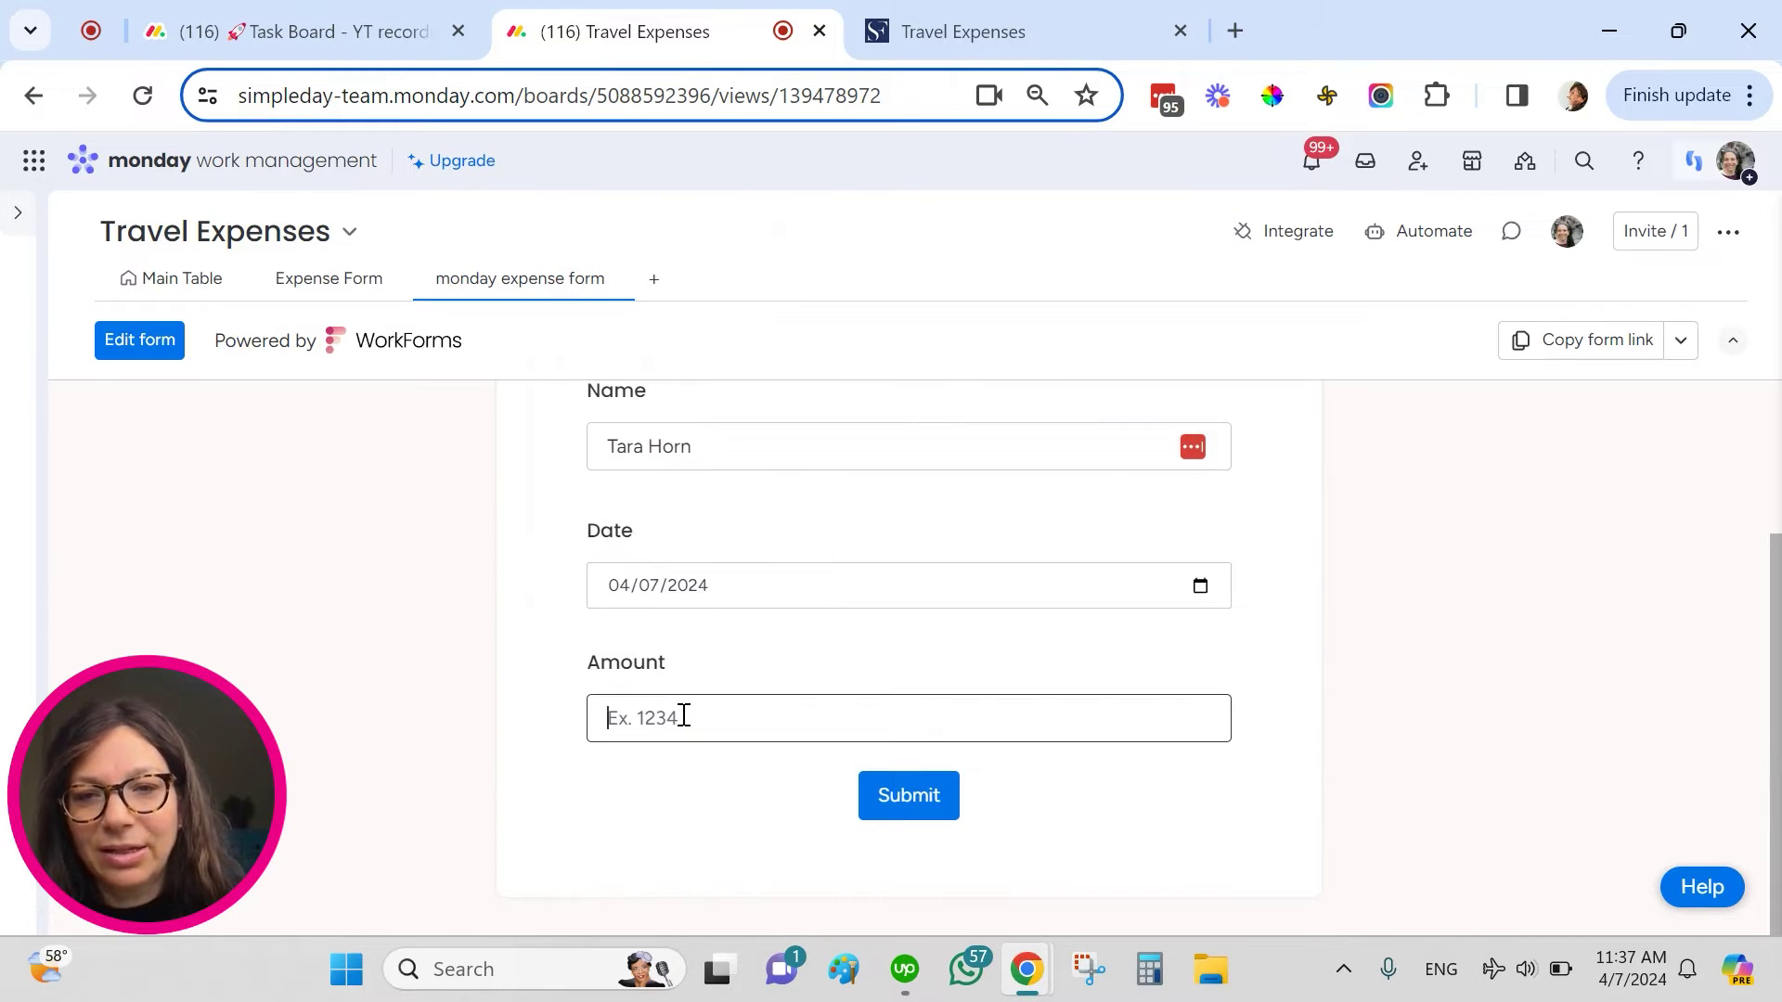
pyautogui.write('100')
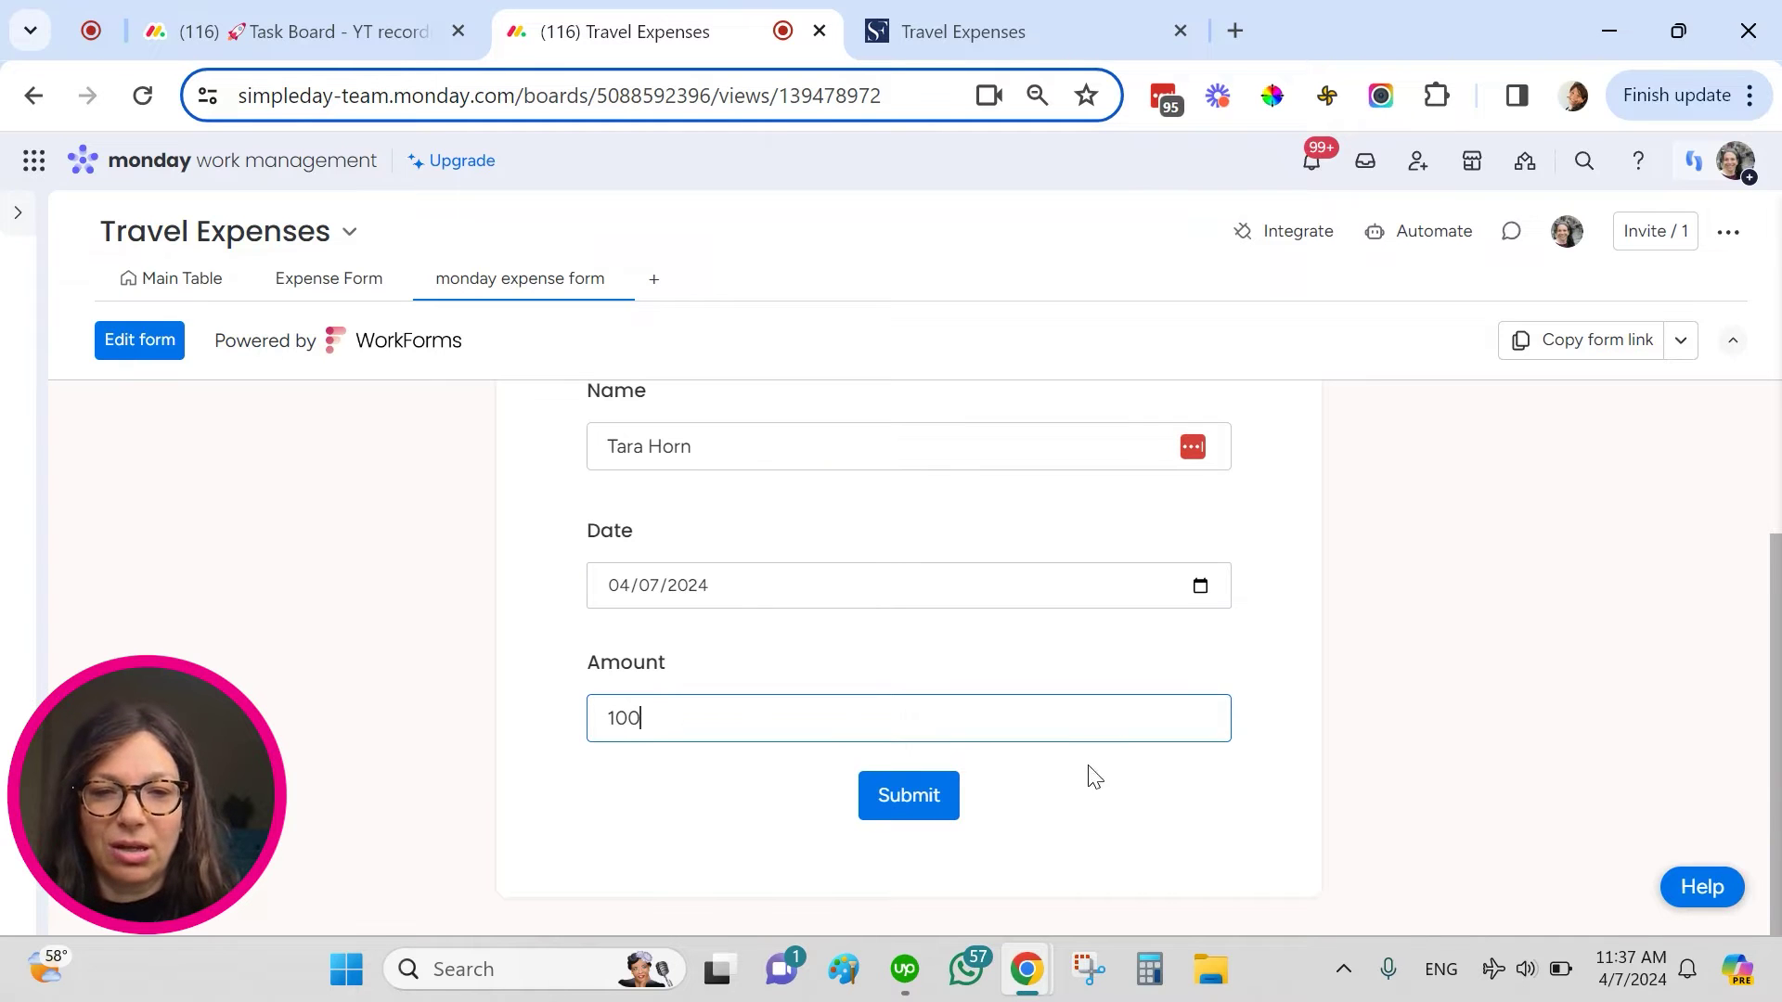
pyautogui.click(907, 795)
pyautogui.click(183, 284)
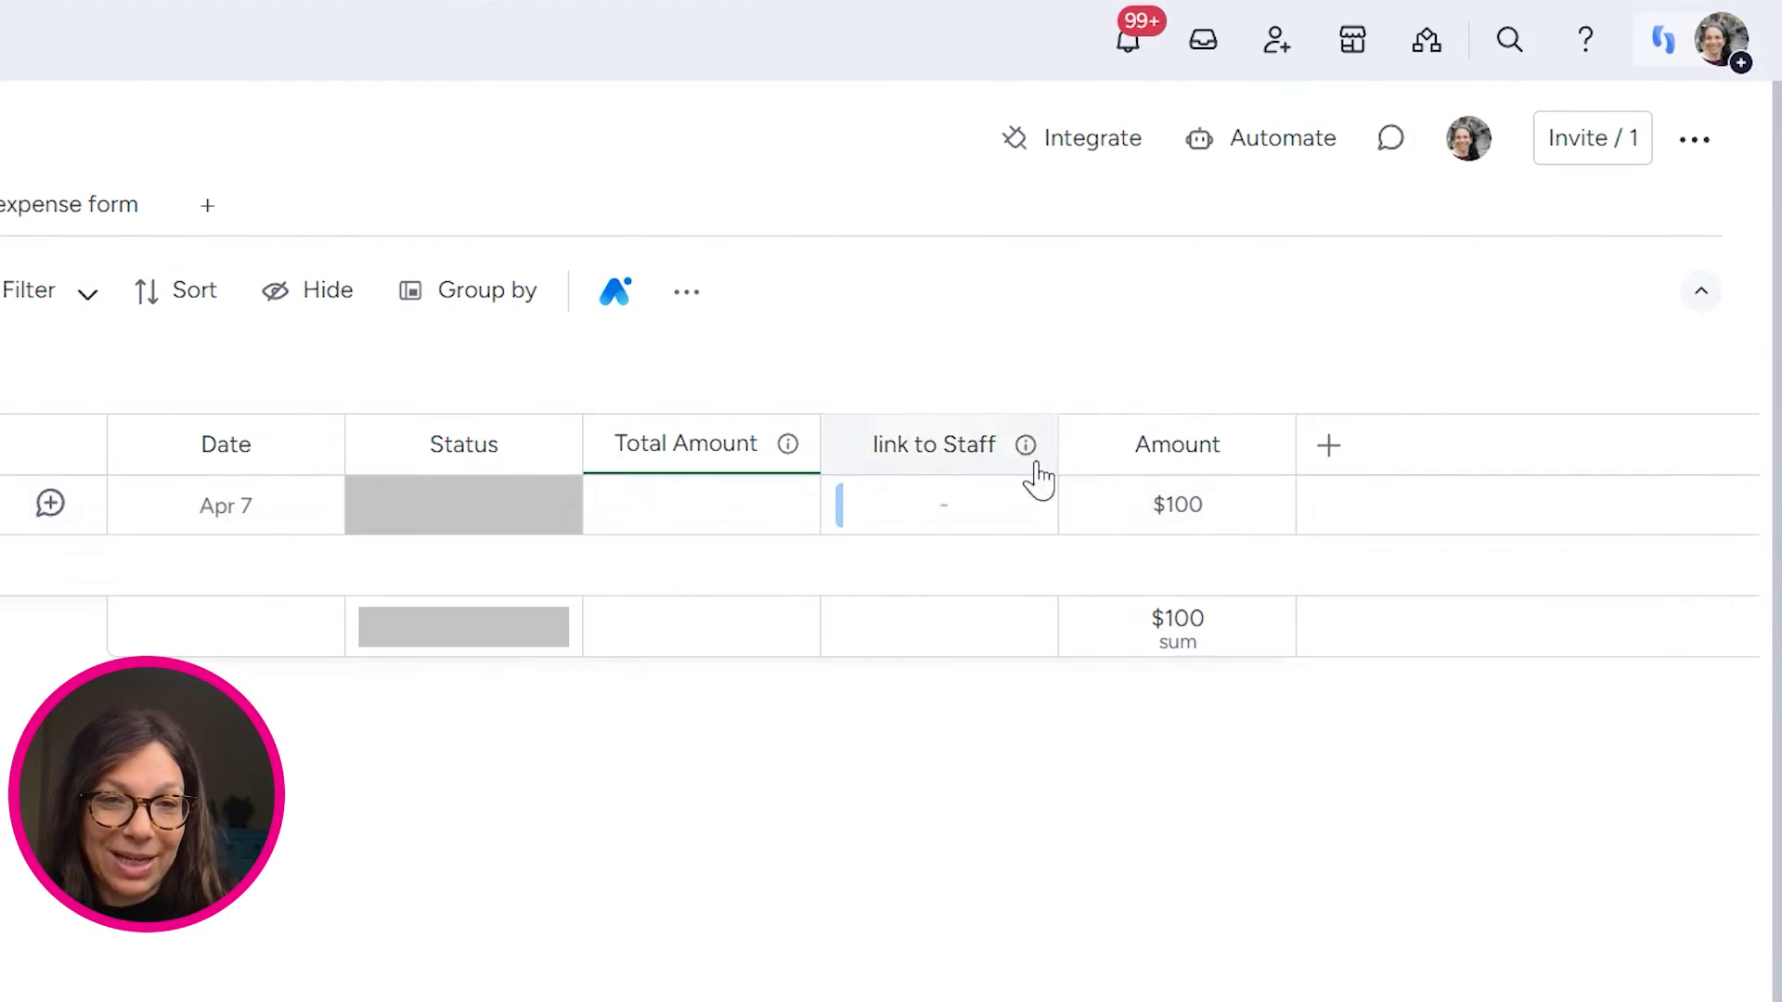
# - Check the new item's $100 Amount, then go to the SuperForm Travel Expenses page via Expense Form
pyautogui.click(1239, 515)
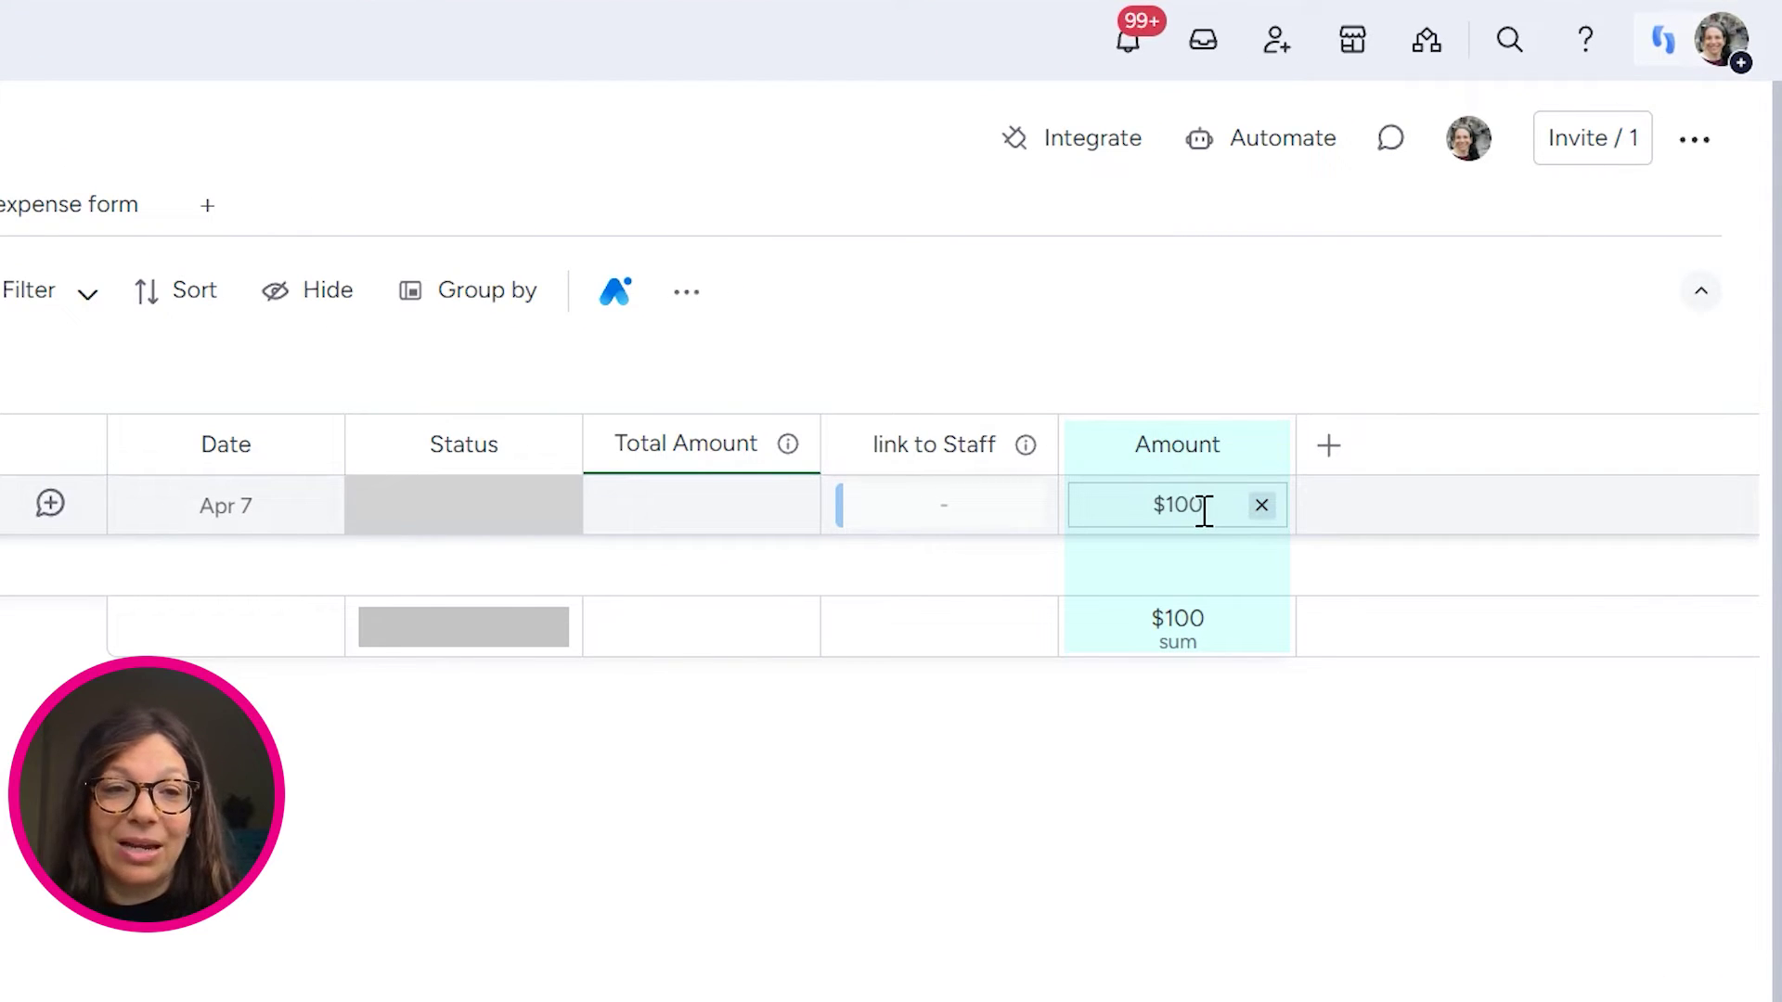
pyautogui.press('Return')
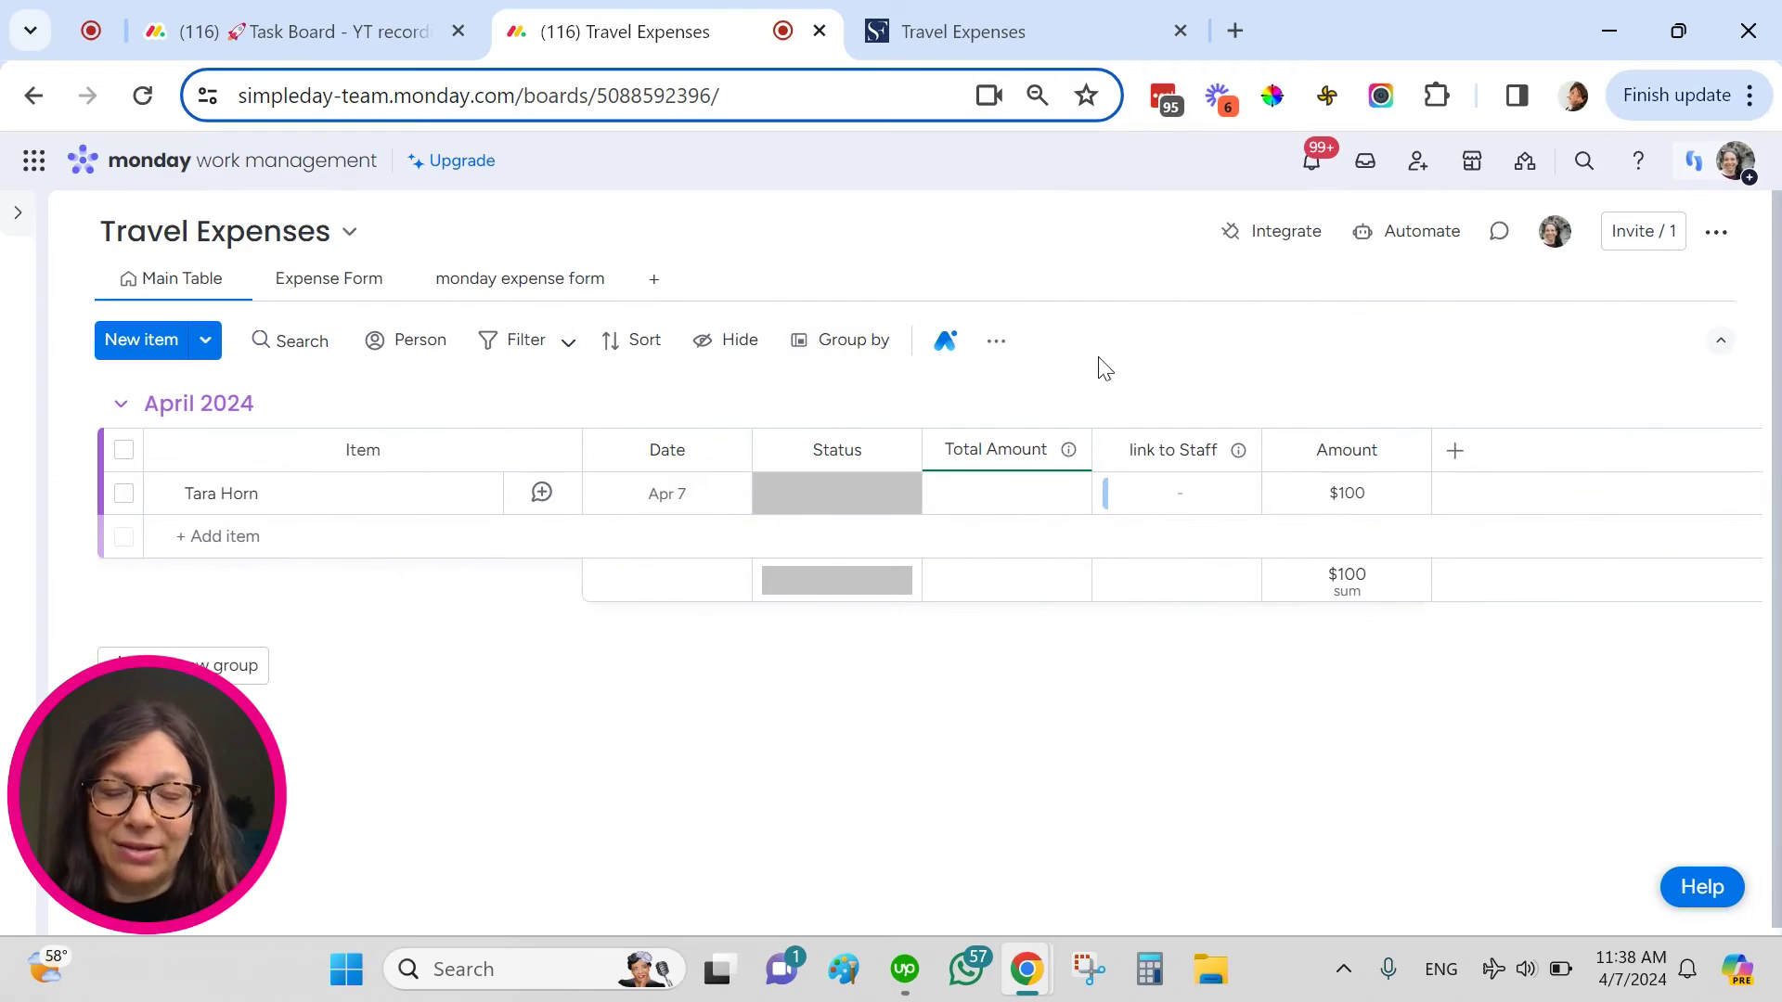
pyautogui.click(314, 288)
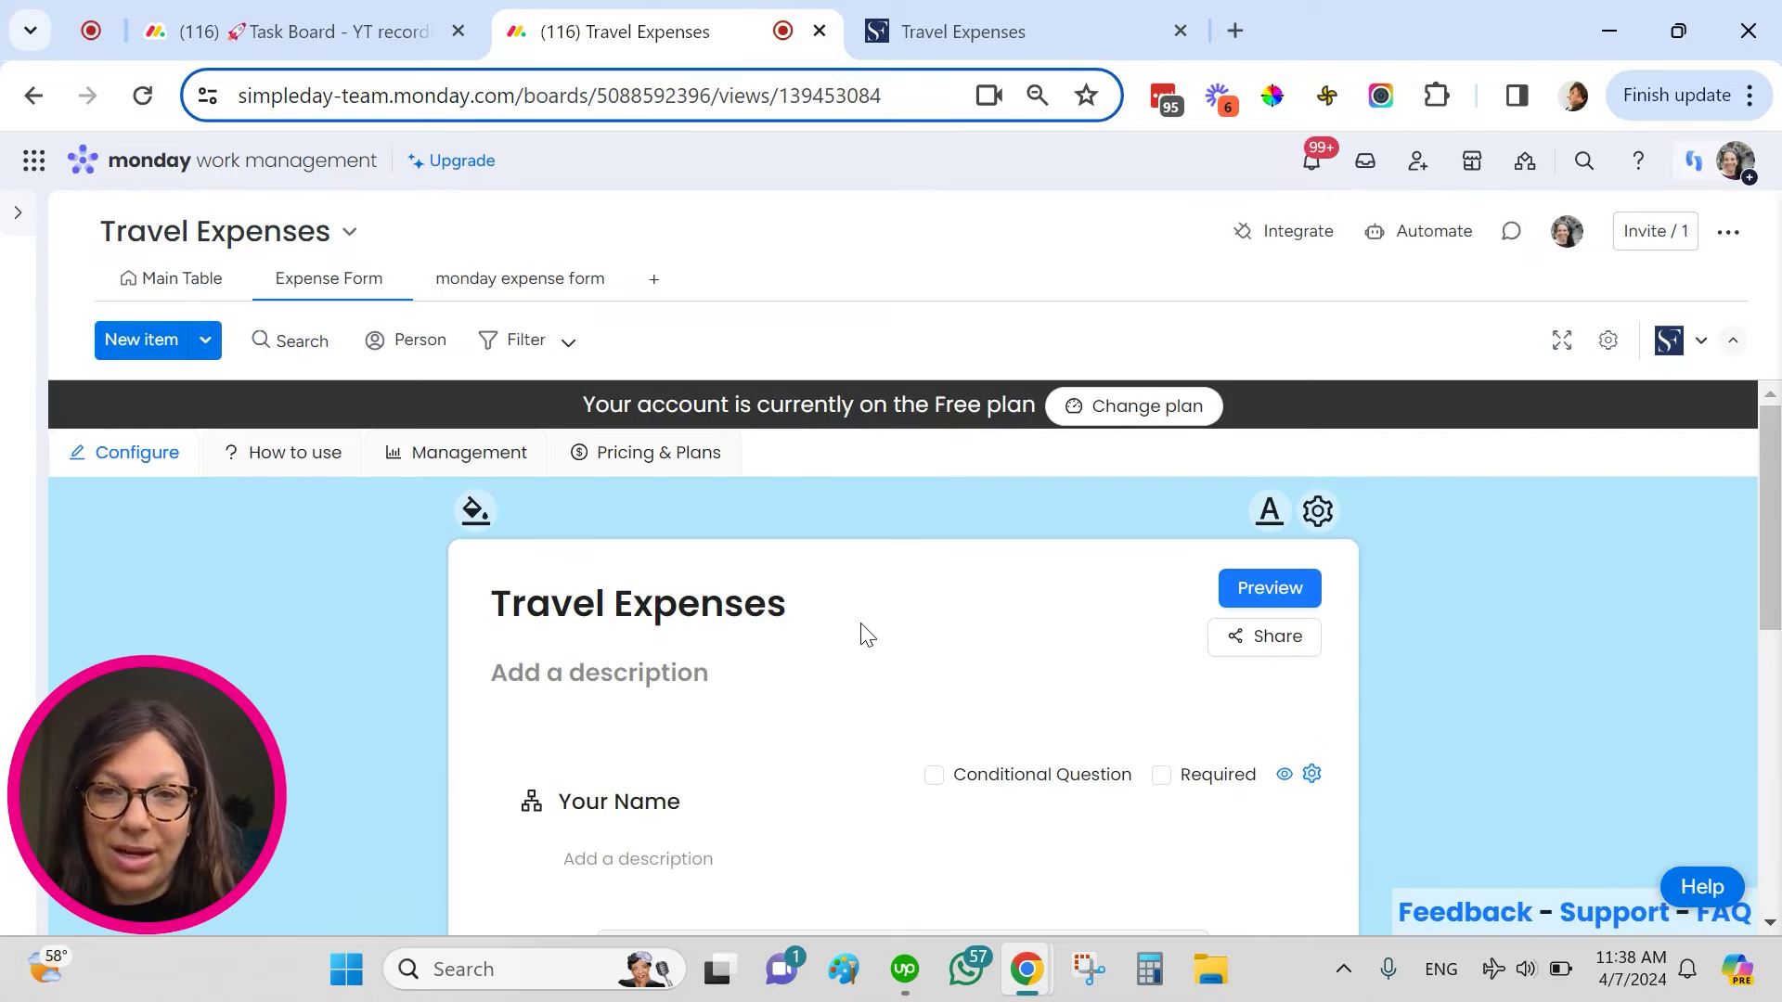
pyautogui.click(988, 28)
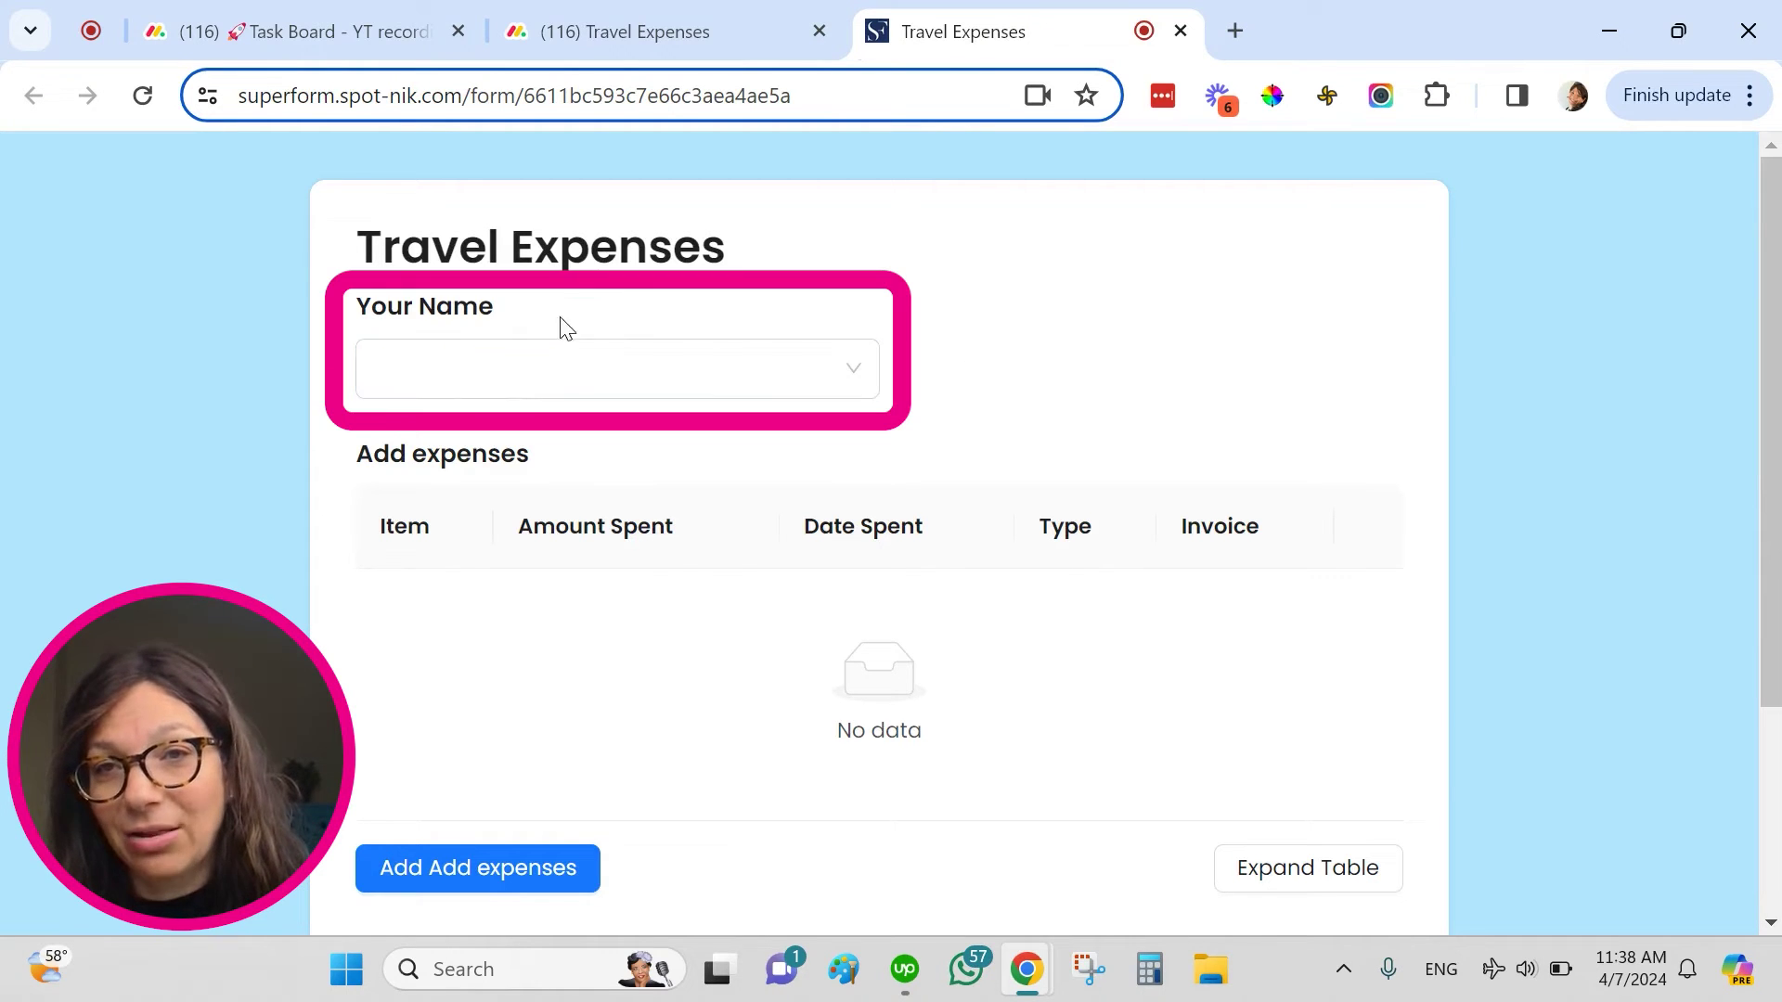
# - Compare the SuperForm staff name list with the board's linkable staff items on Main Table
pyautogui.click(553, 372)
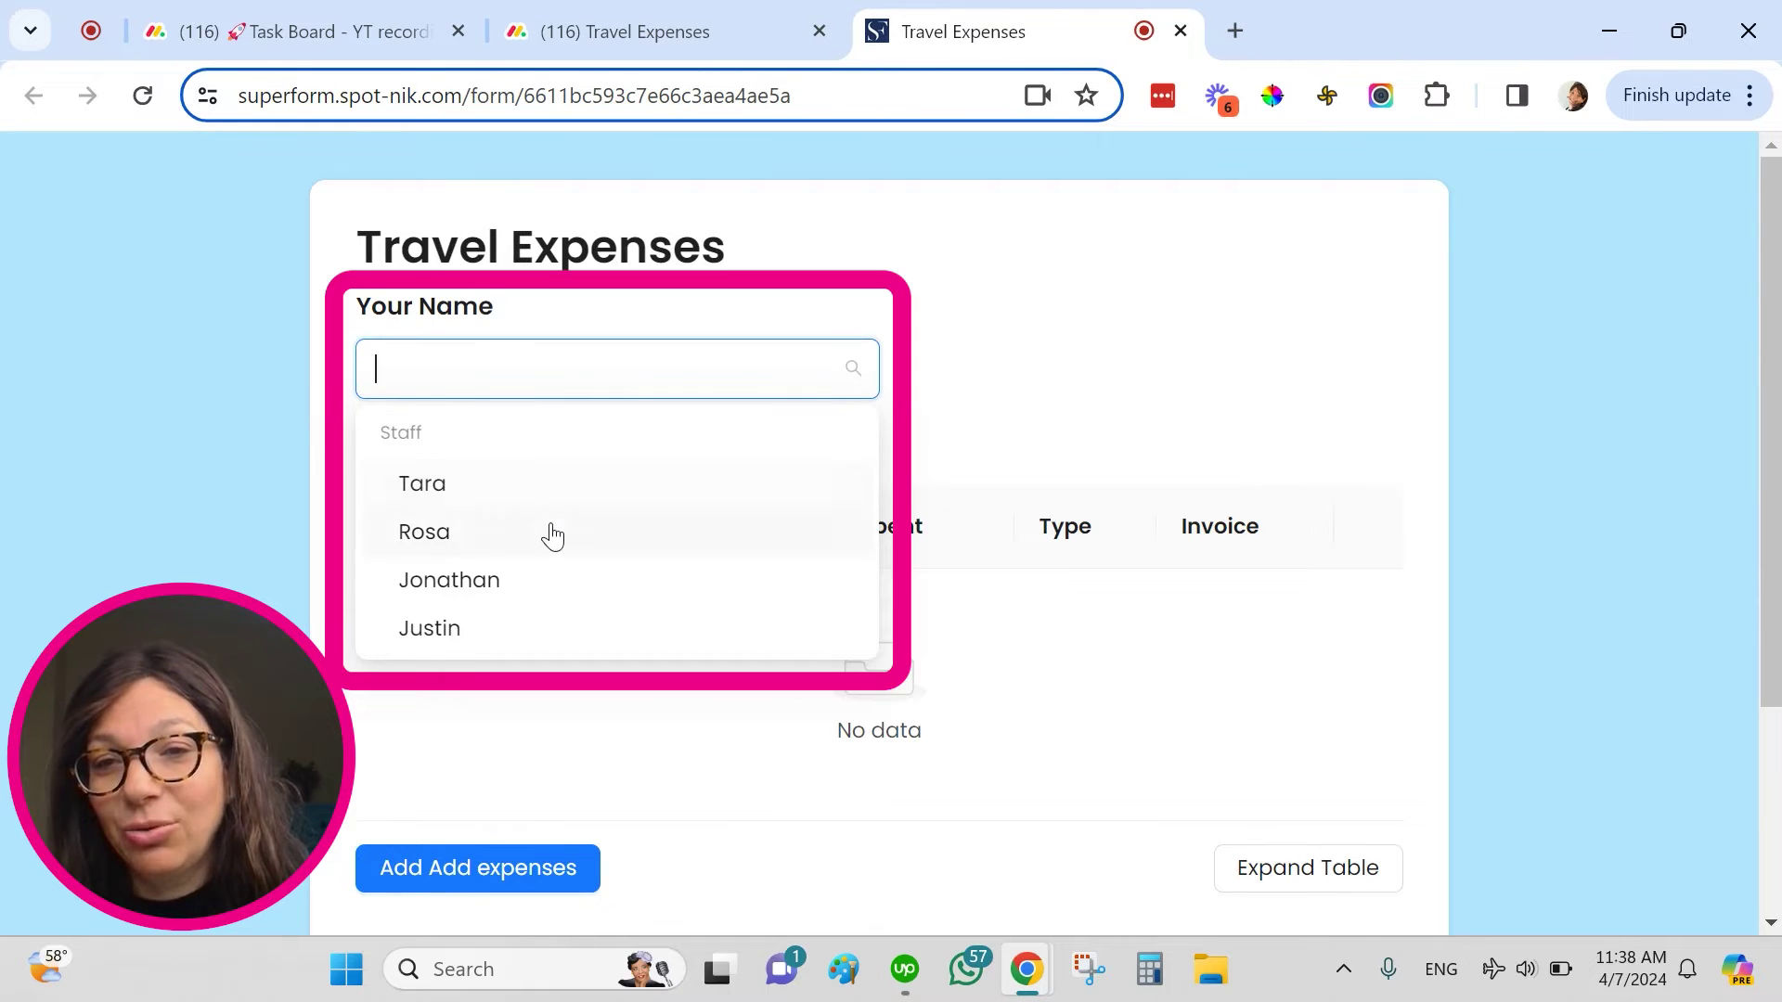
pyautogui.scroll(-3, 557, 509)
pyautogui.scroll(3, 568, 446)
pyautogui.click(687, 41)
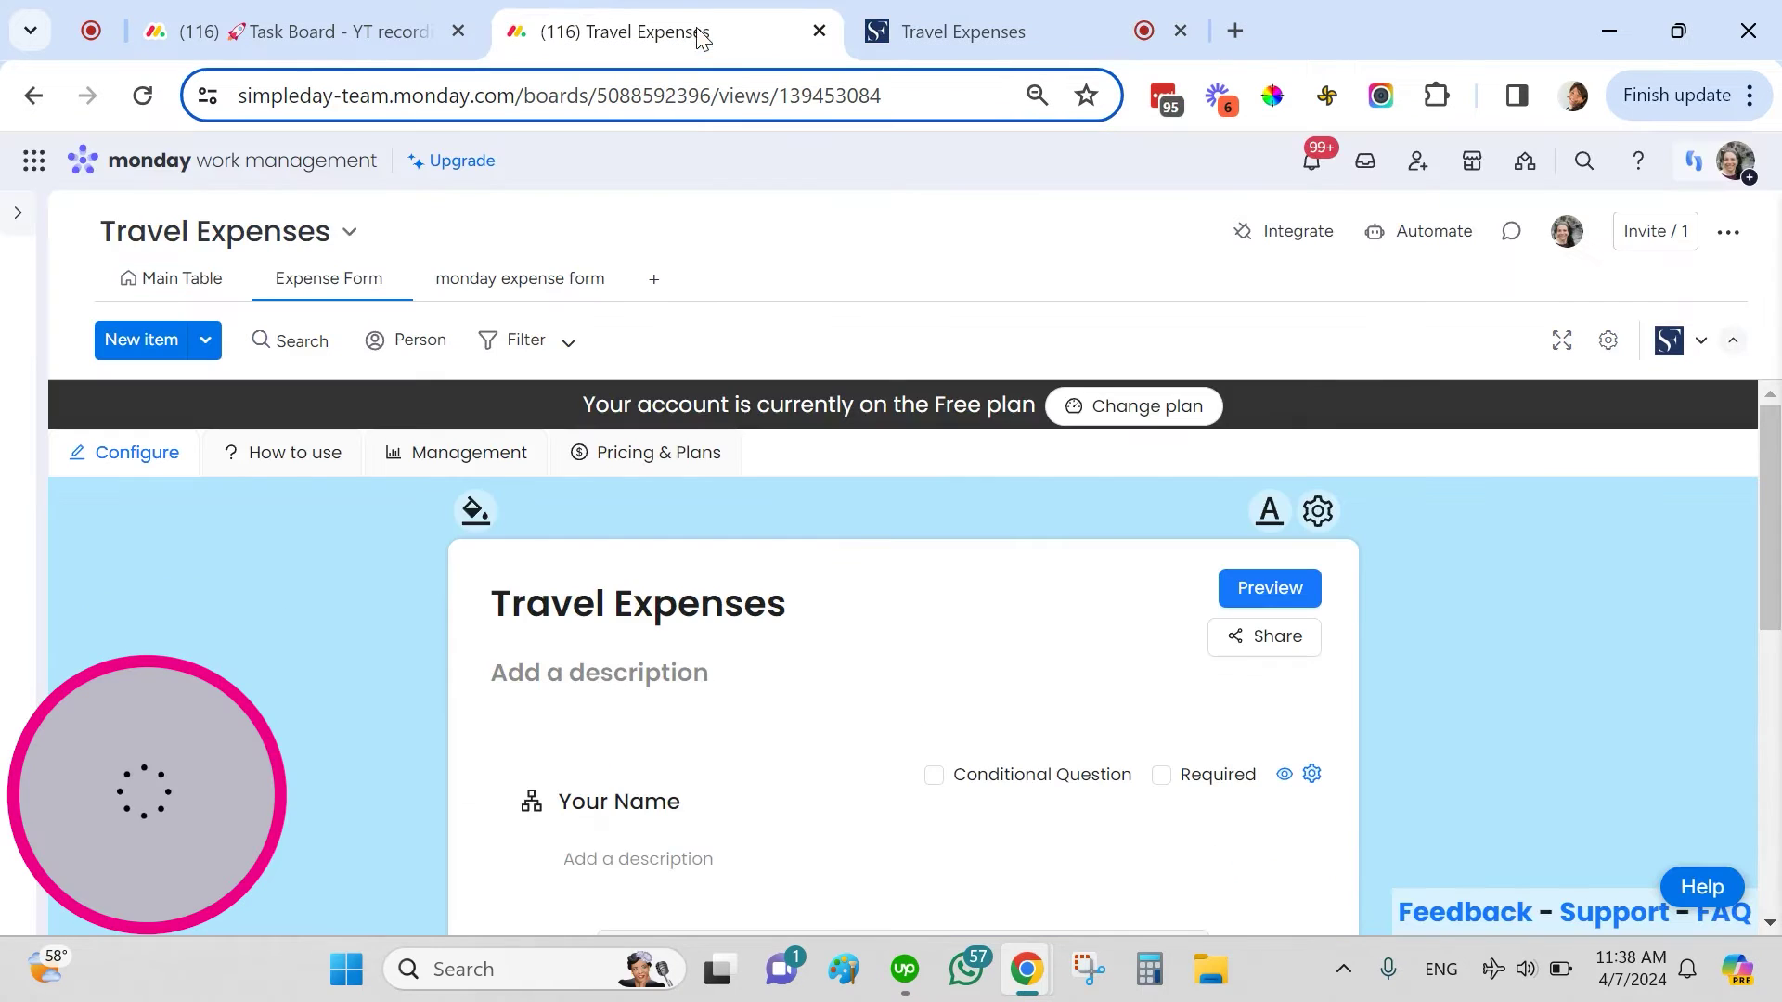
pyautogui.click(149, 281)
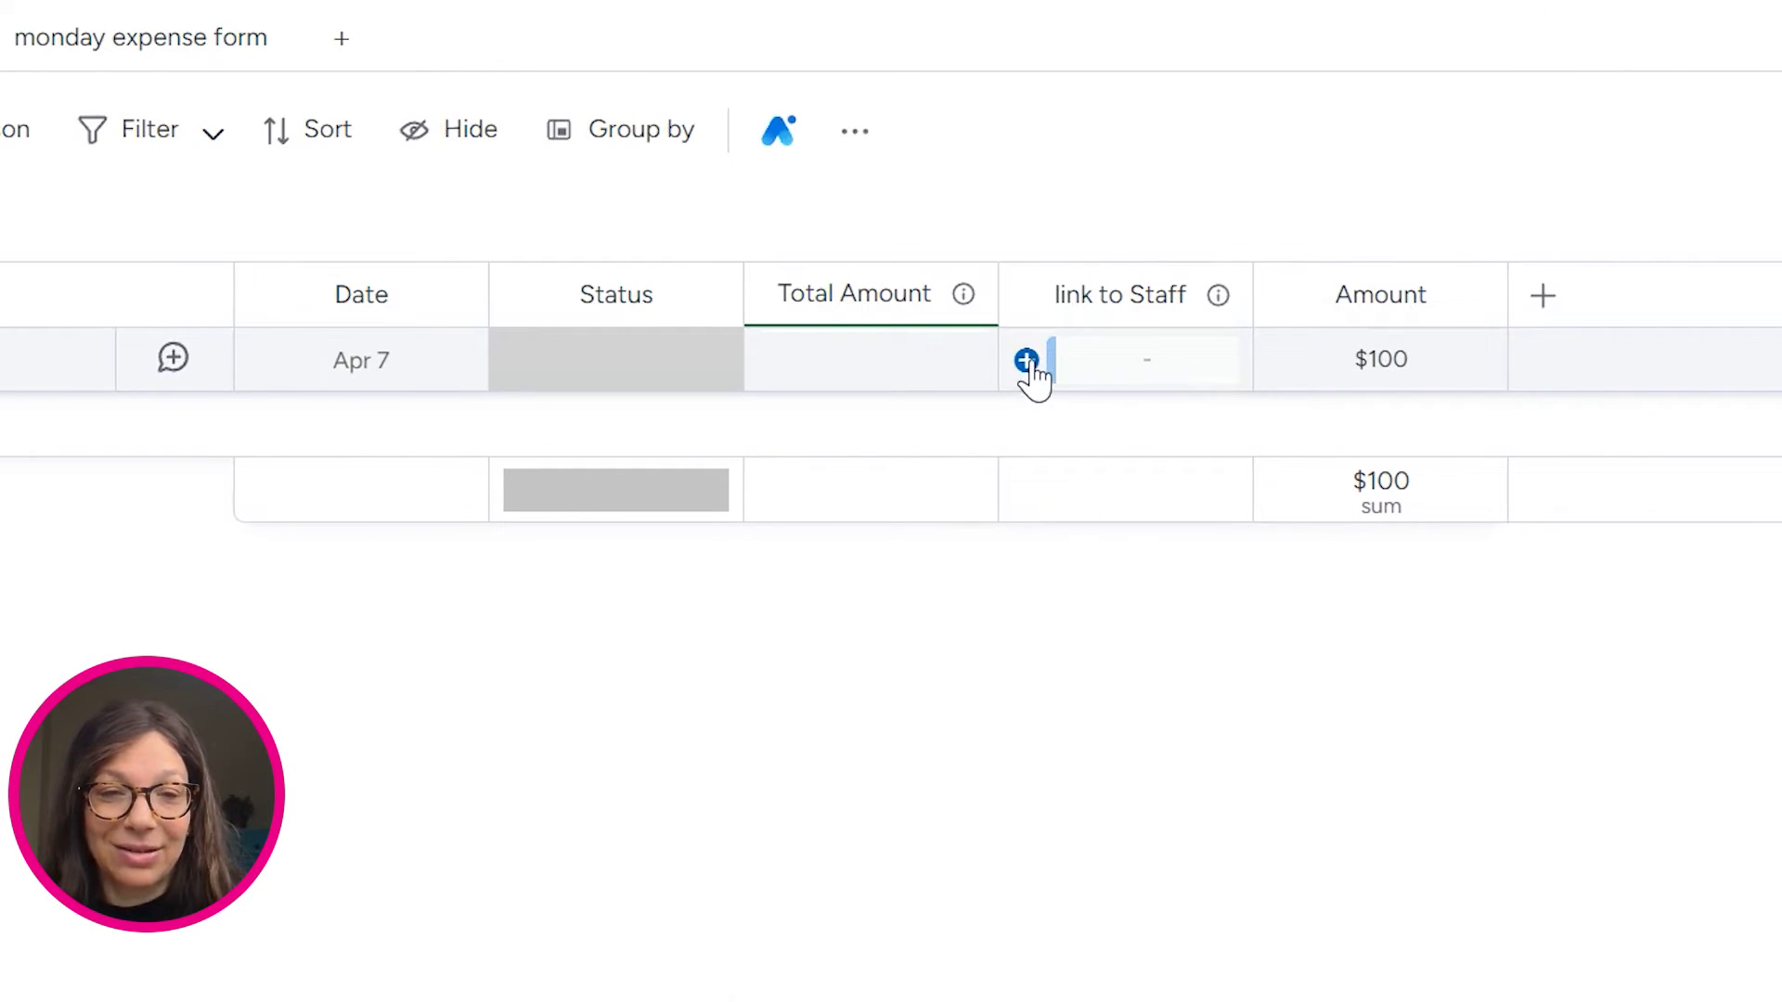
pyautogui.click(1027, 361)
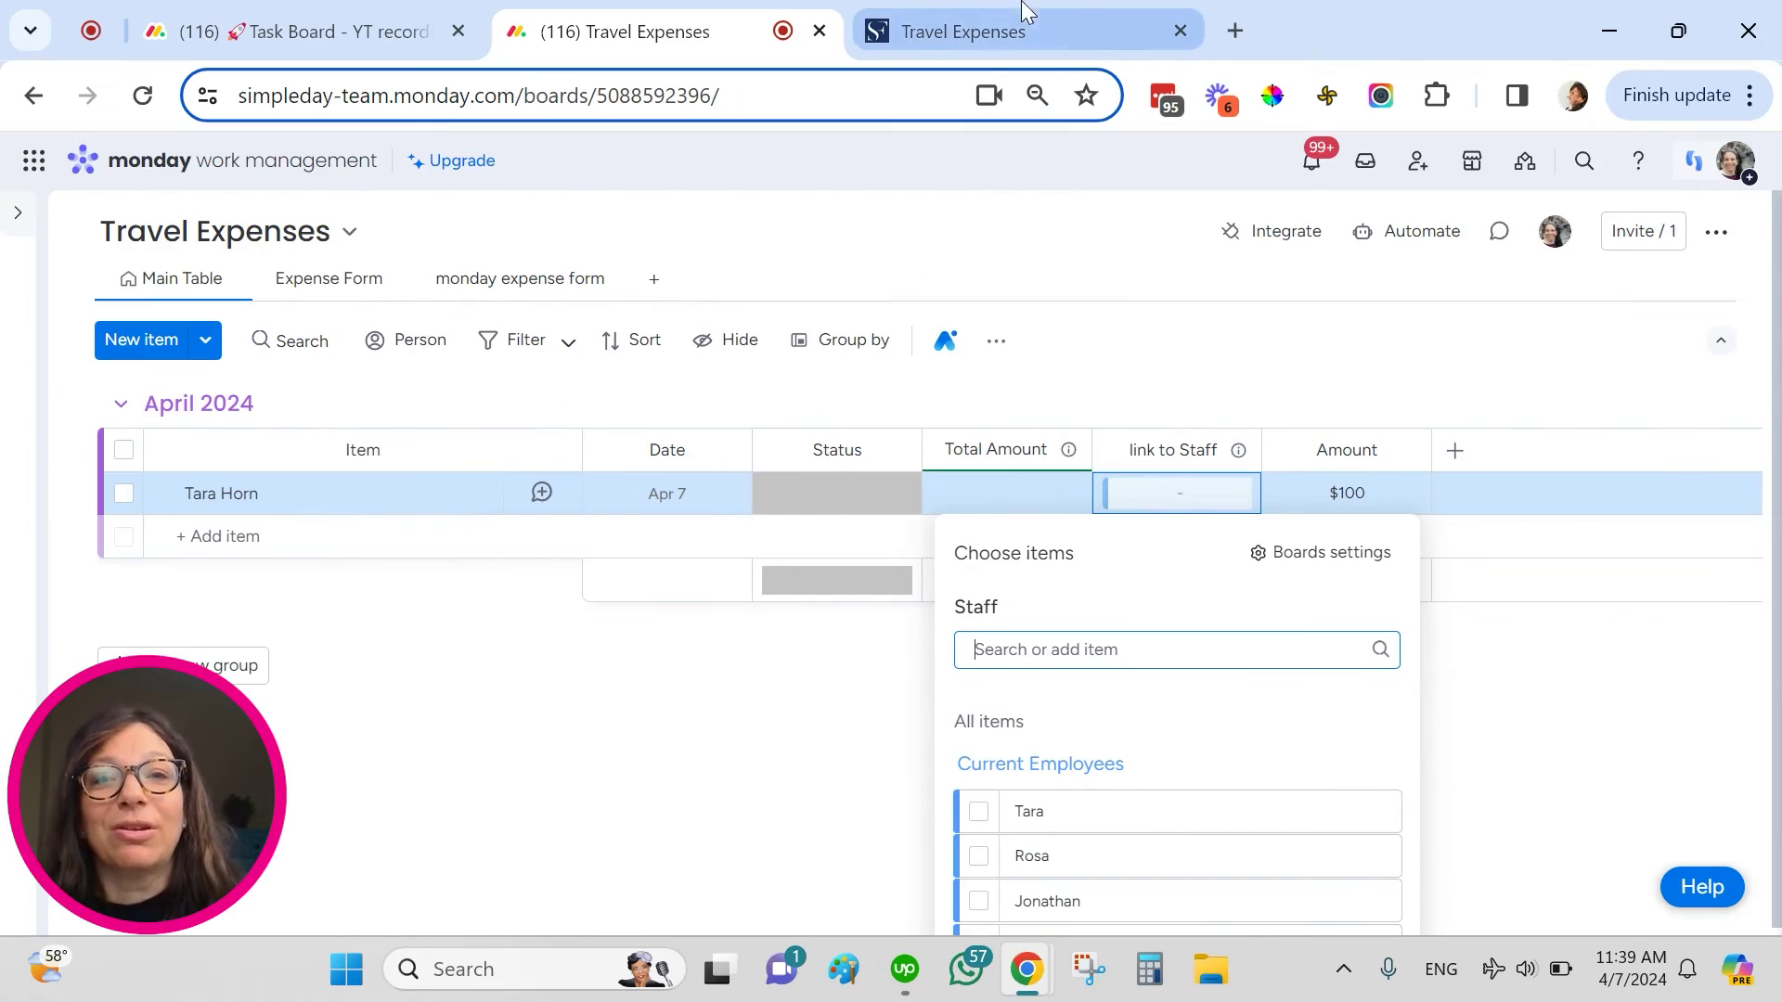
pyautogui.click(1016, 28)
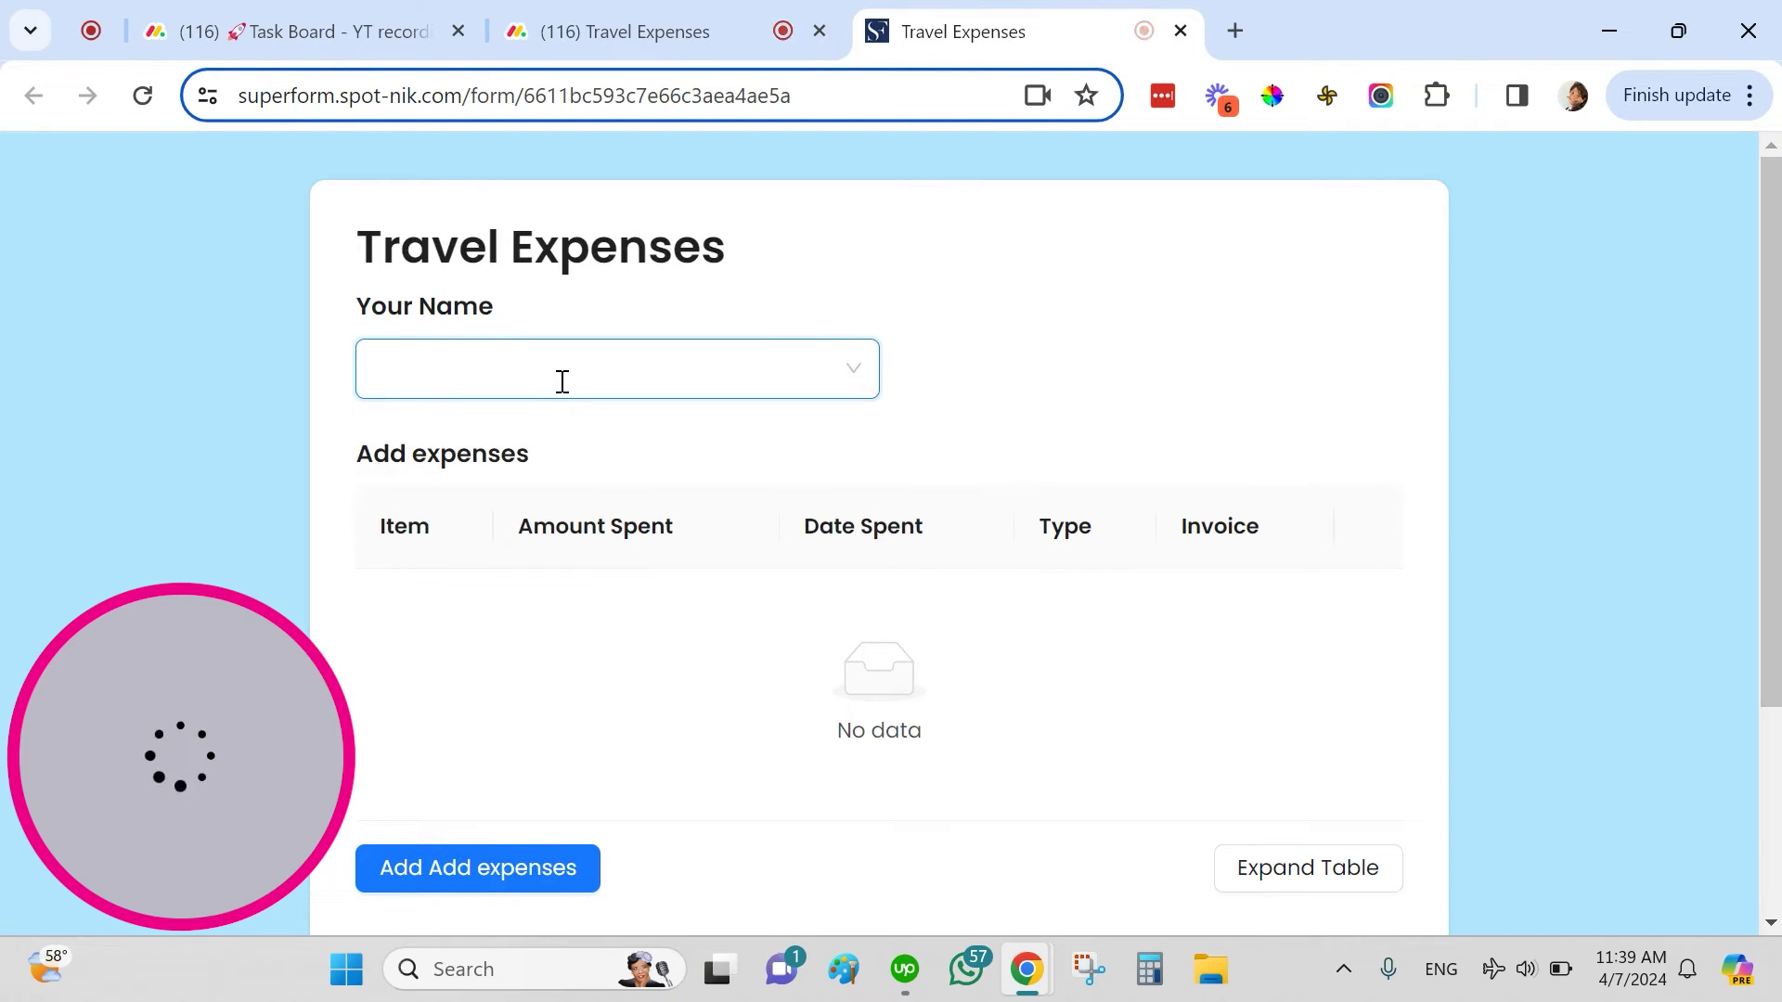
# - Choose the first staff member as Your Name and go back to the monday.com board
pyautogui.click(537, 362)
pyautogui.click(485, 483)
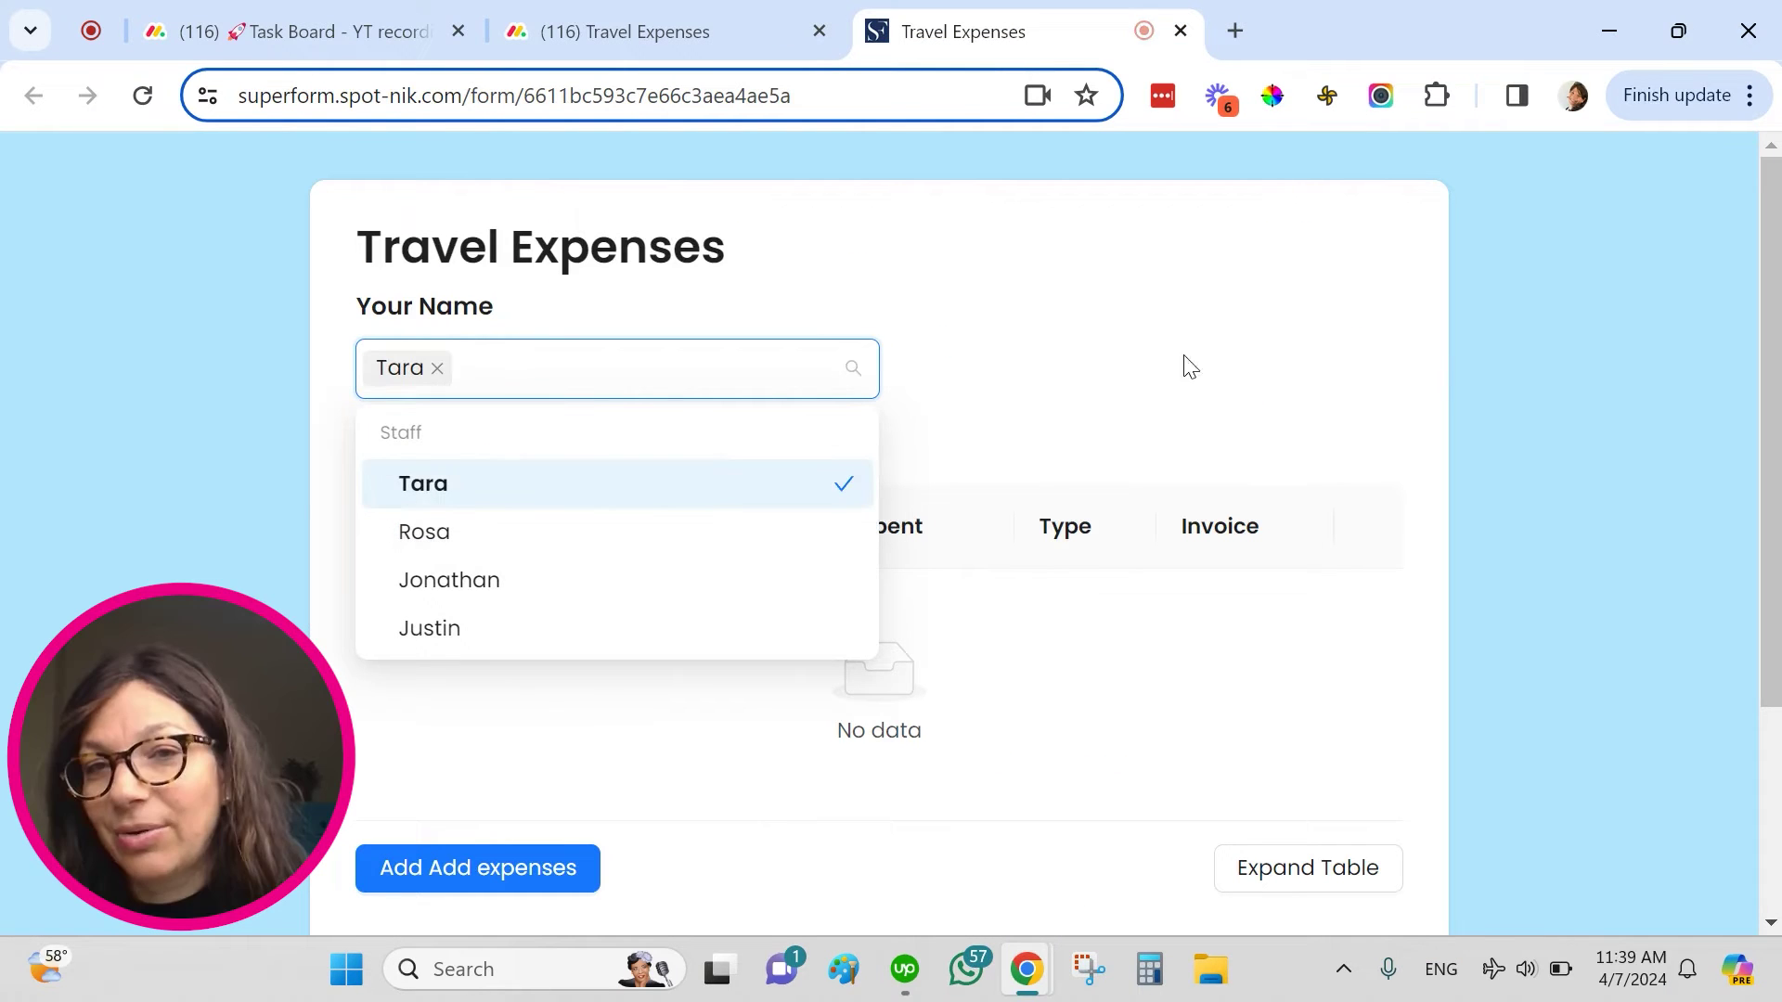
pyautogui.click(1194, 366)
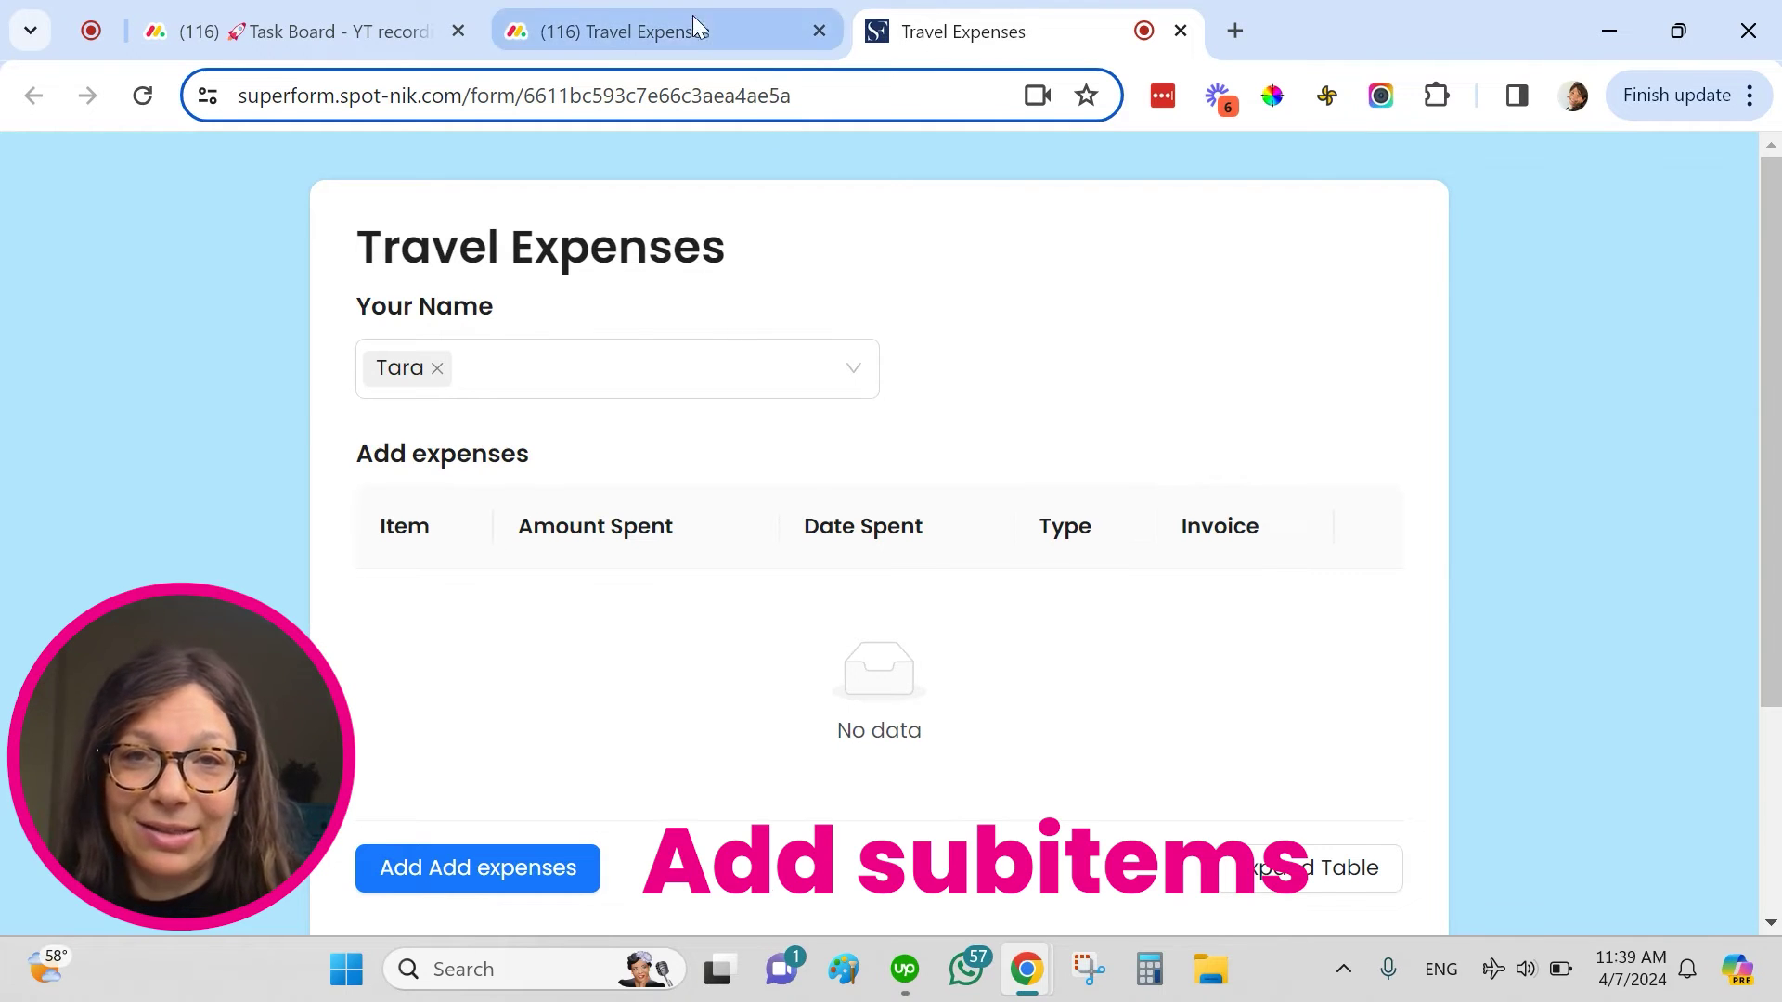
pyautogui.click(670, 36)
# - Expand the item to show its Amount, Date, Type and Invoice subitems, then return to SuperForm
pyautogui.click(140, 521)
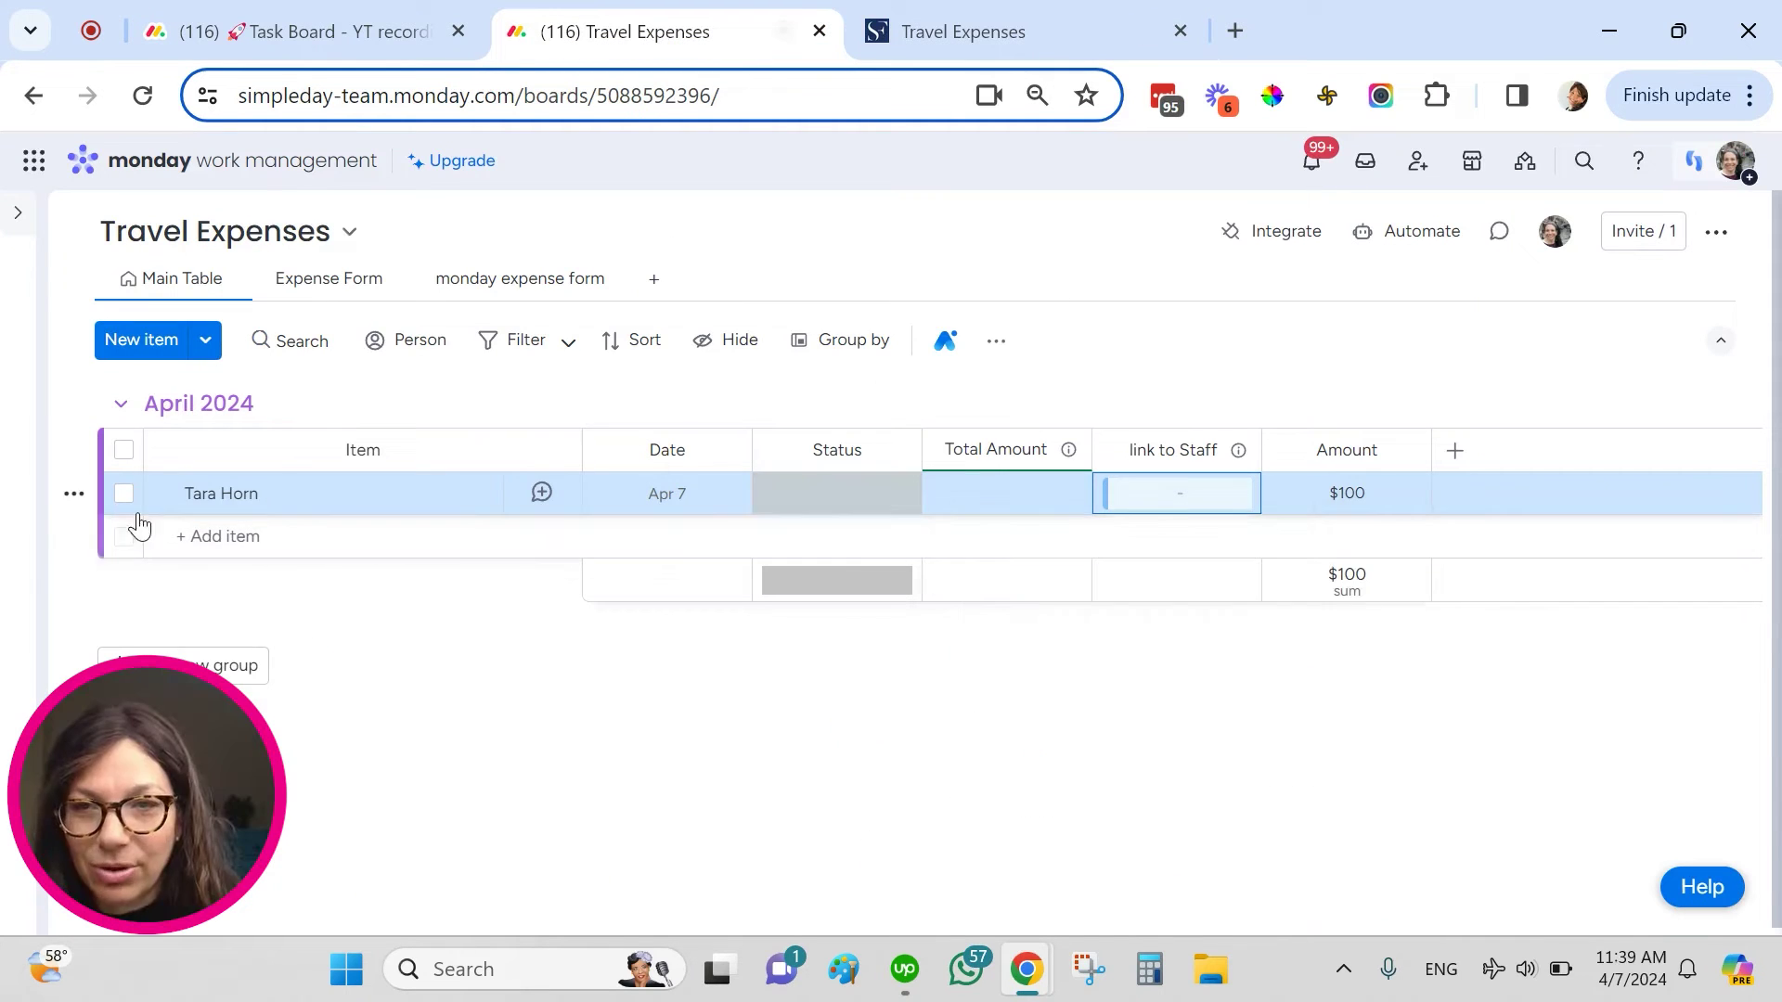
pyautogui.click(164, 499)
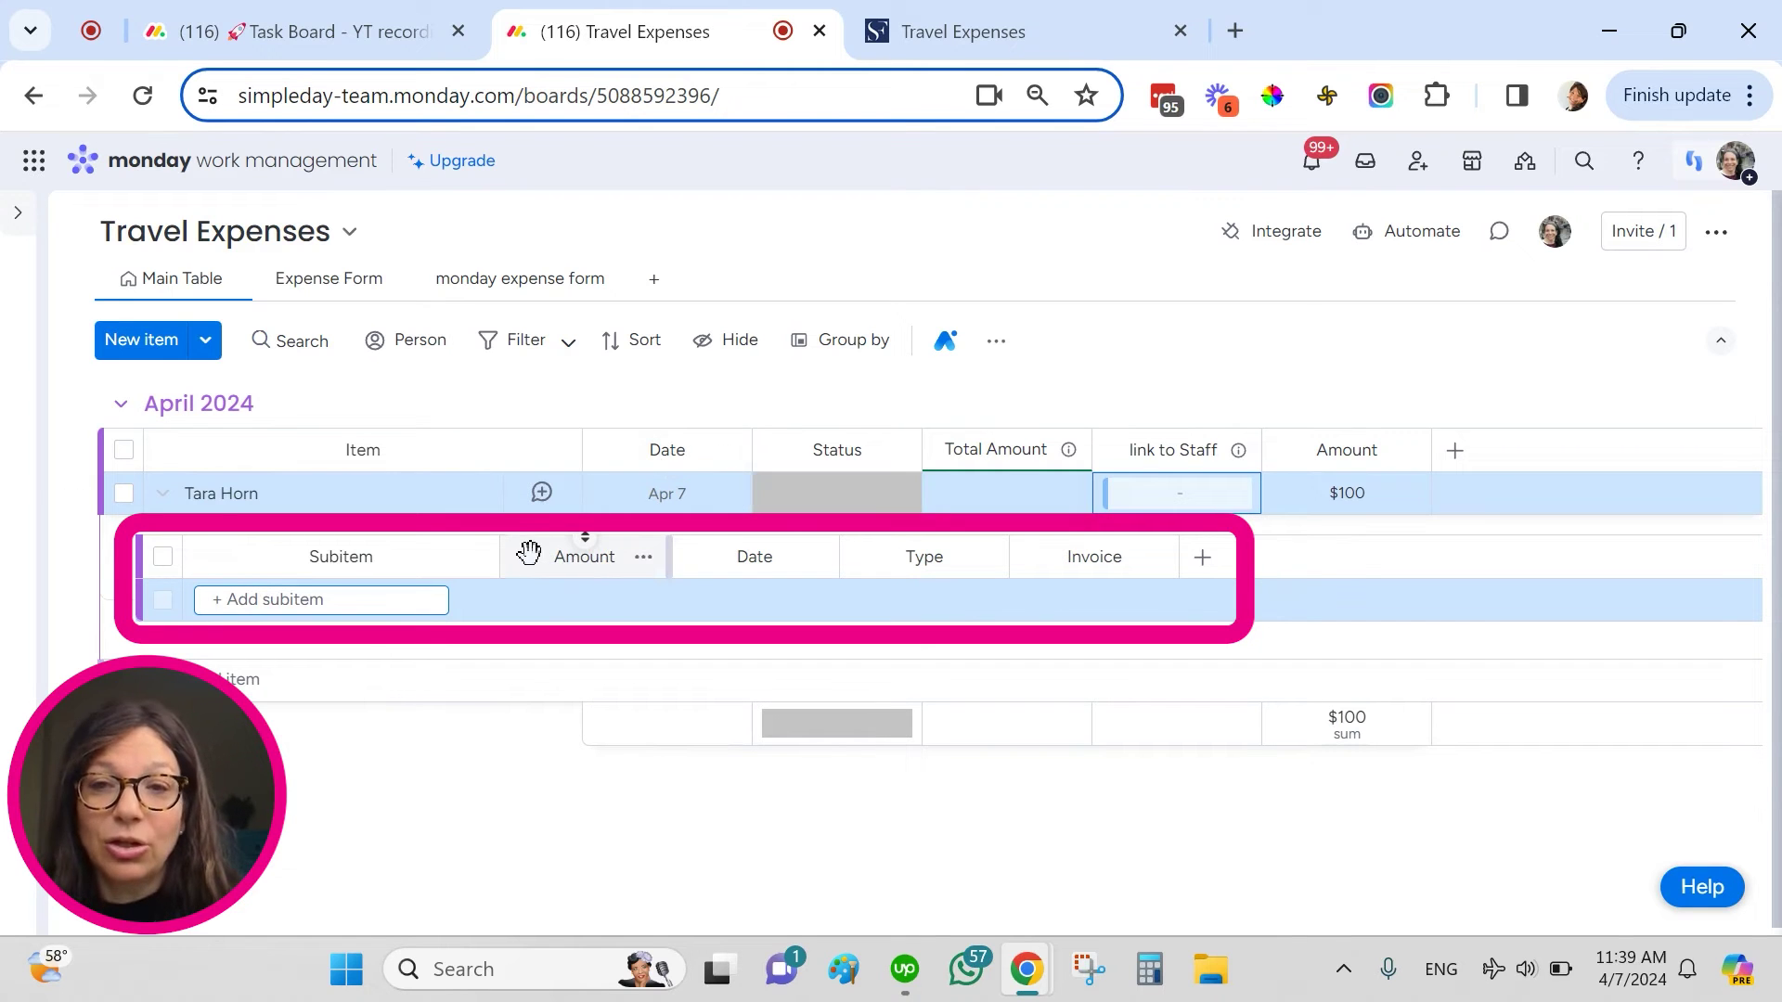
pyautogui.click(969, 30)
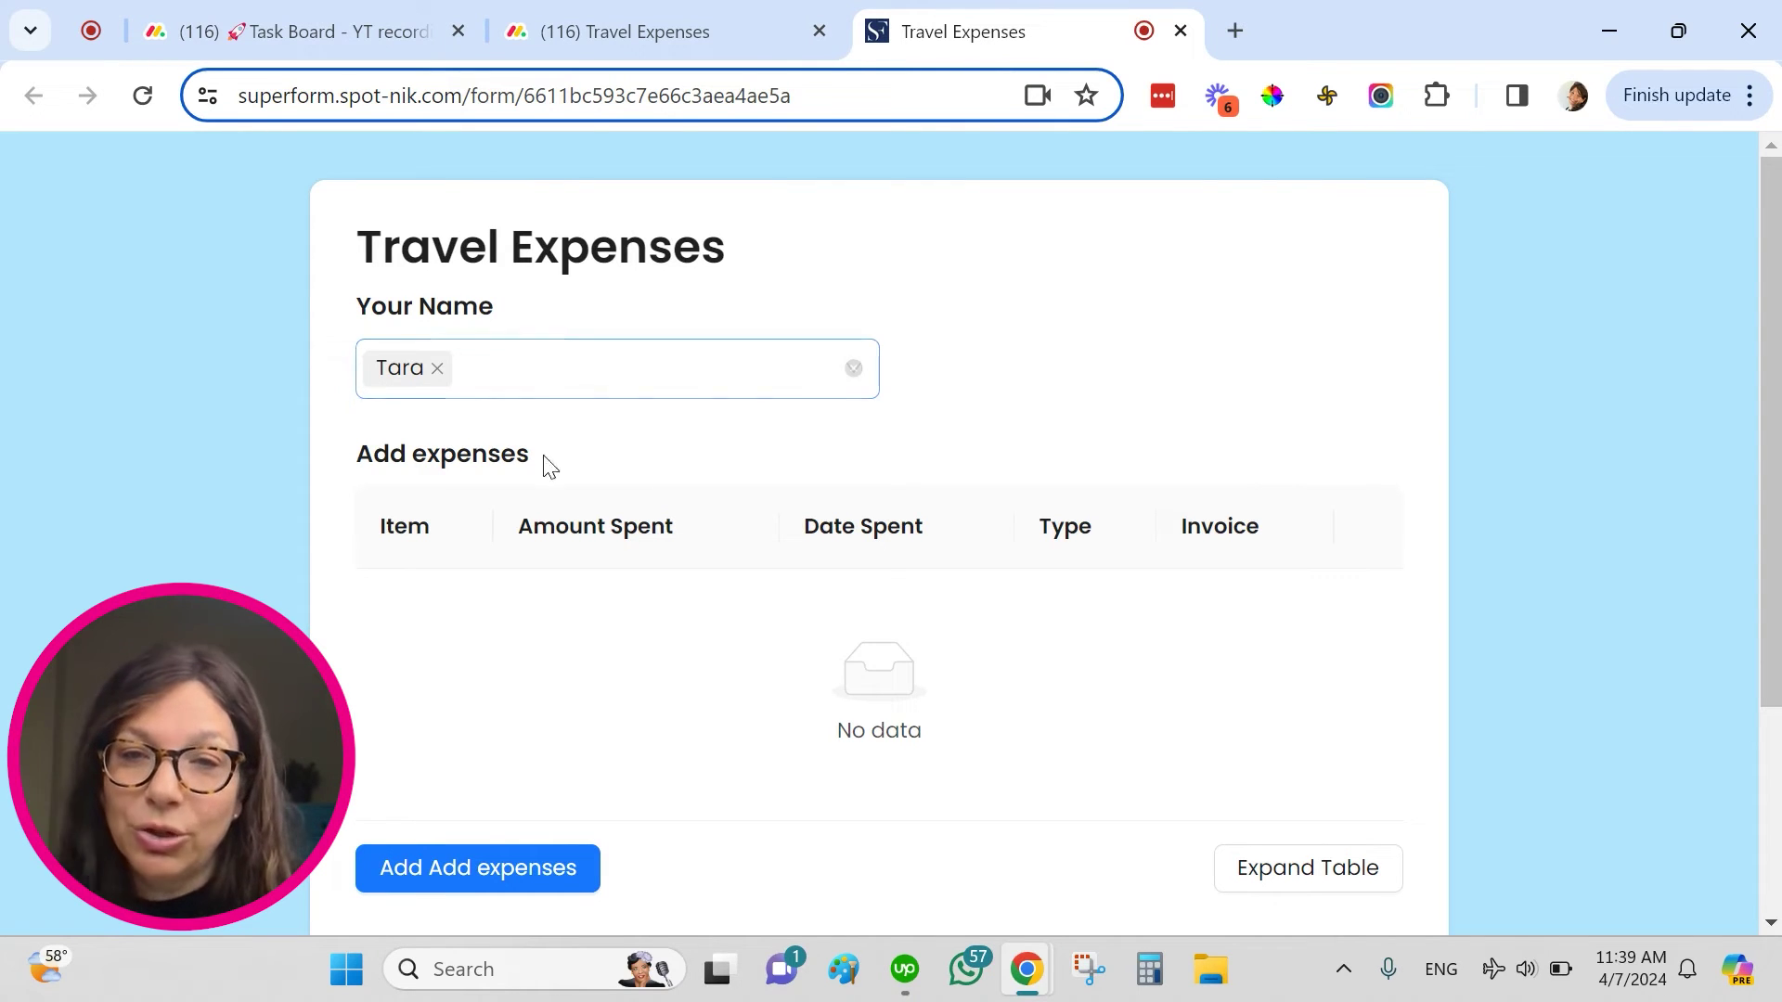
# - Add and save a Flight expense row of 300 dated April 8, 2024
pyautogui.scroll(-2, 620, 687)
pyautogui.click(498, 720)
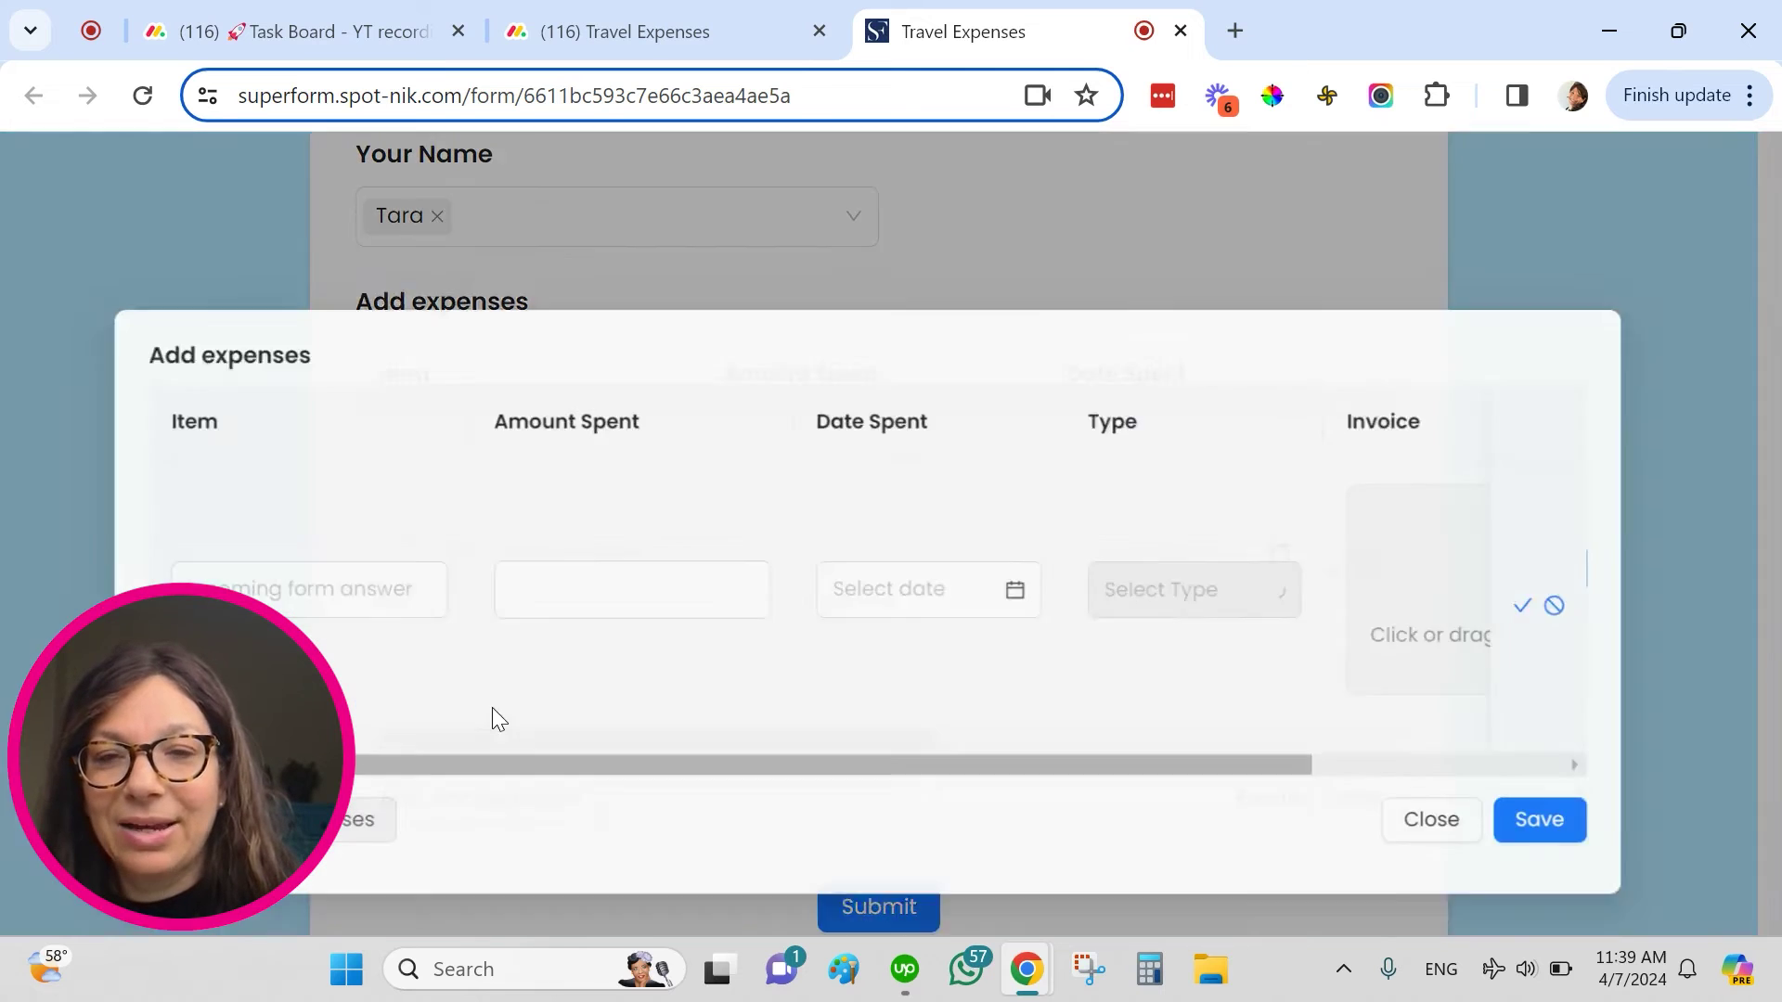
pyautogui.click(331, 582)
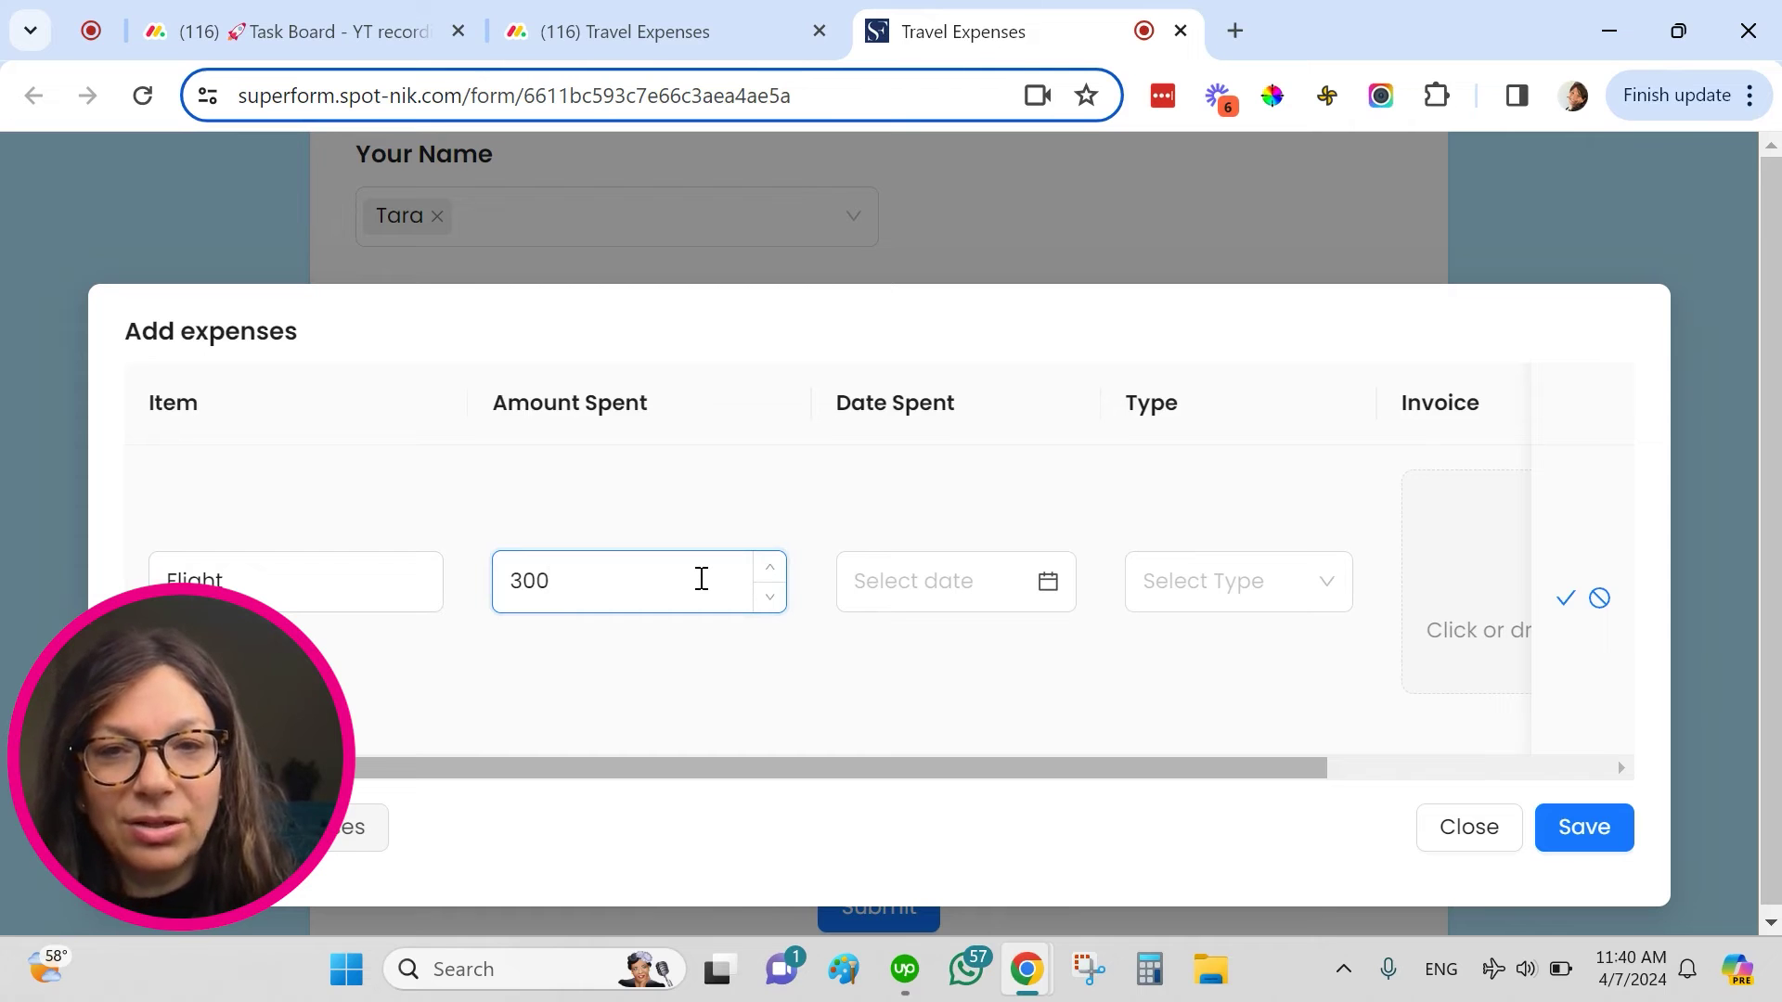
pyautogui.click(1049, 587)
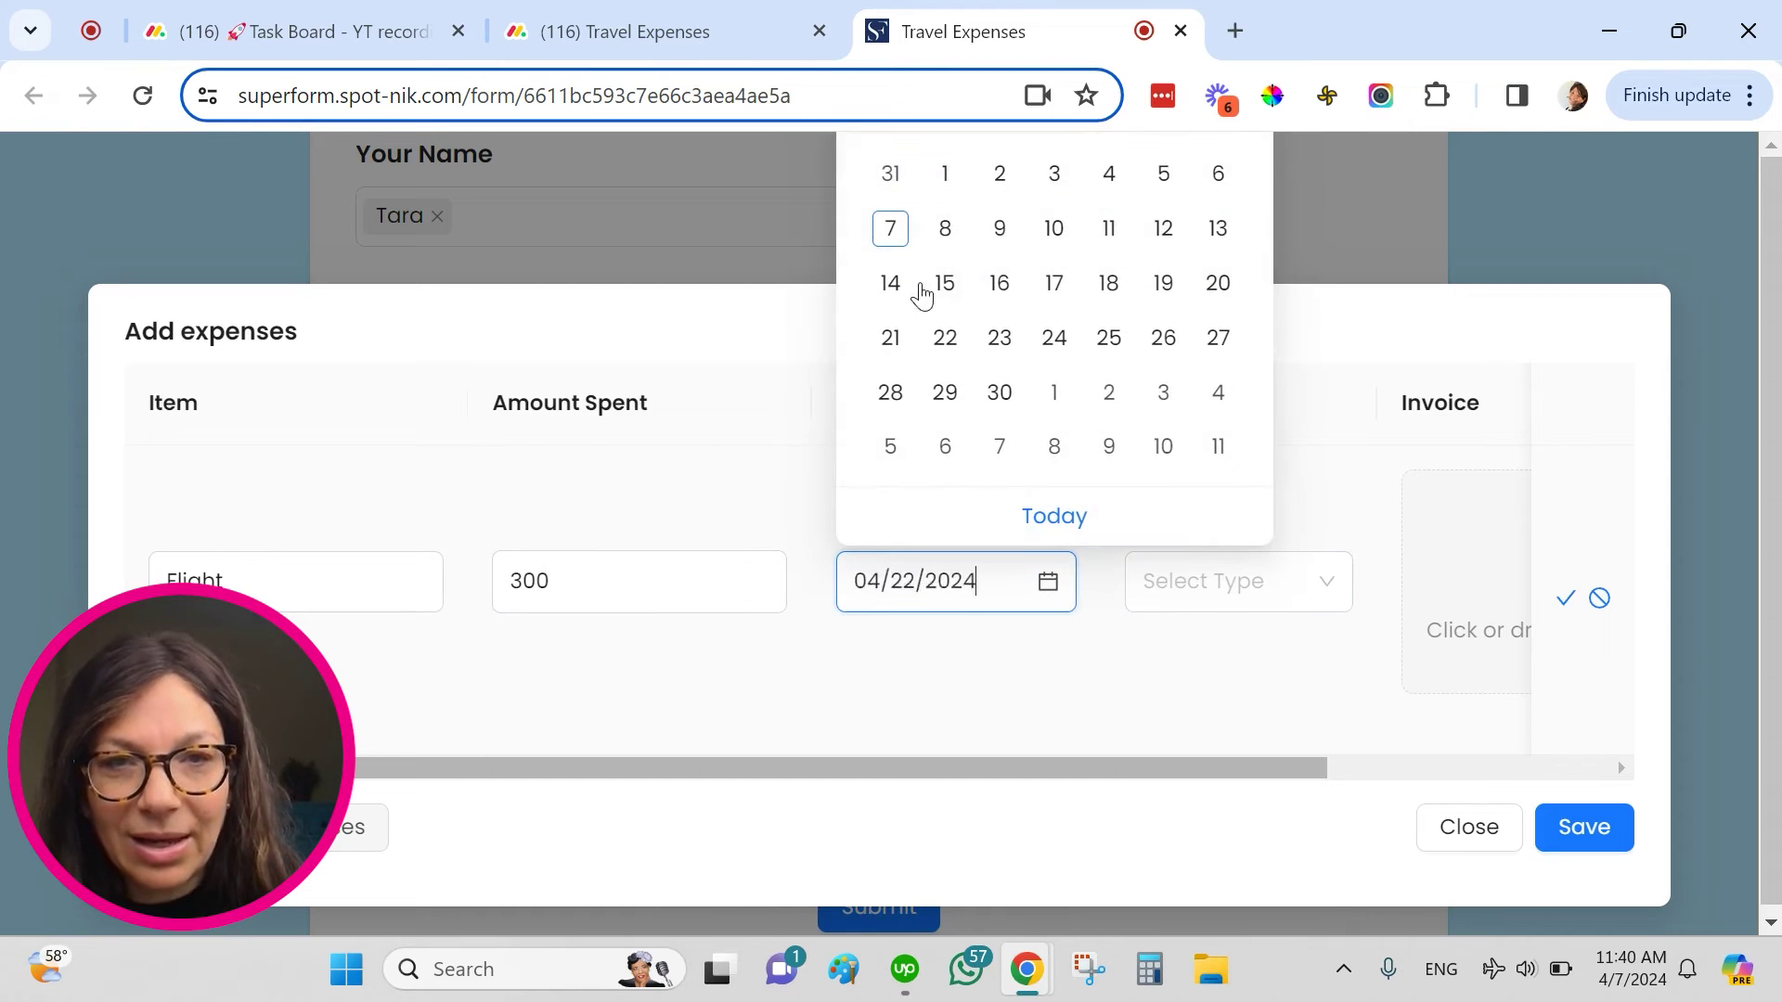
pyautogui.click(944, 230)
pyautogui.click(1219, 594)
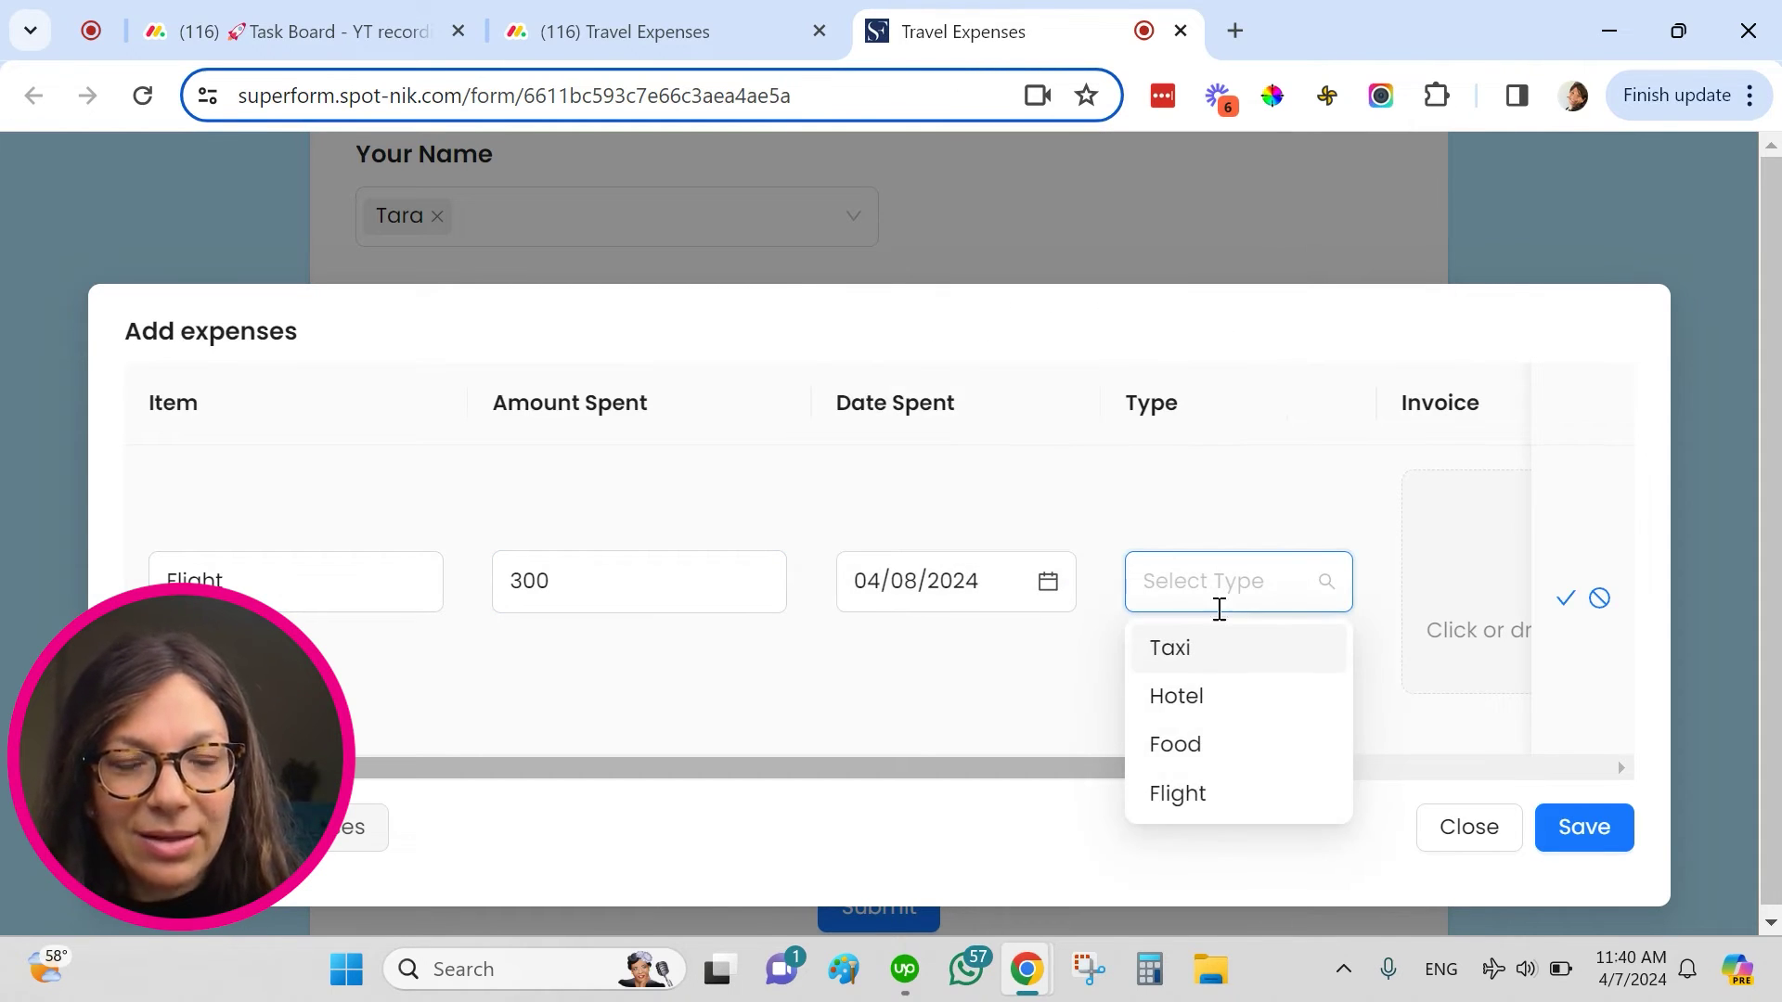
pyautogui.click(1178, 794)
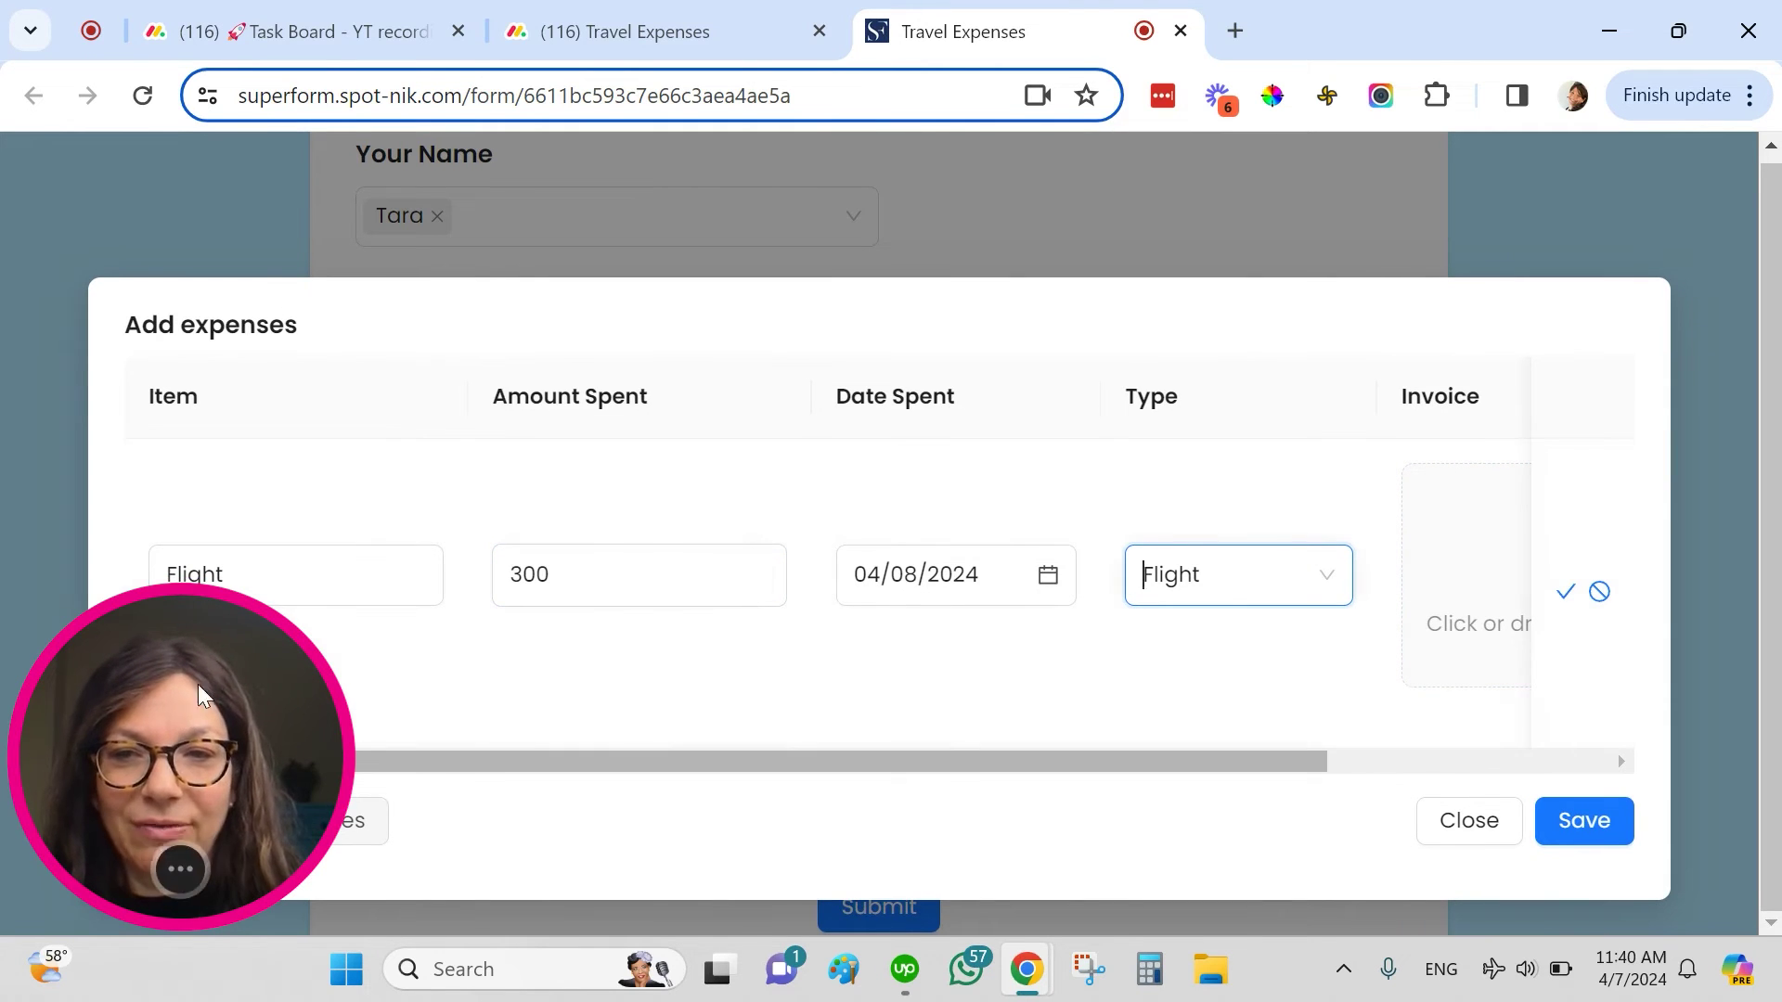
pyautogui.moveTo(202, 697); pyautogui.dragTo(158, 357)
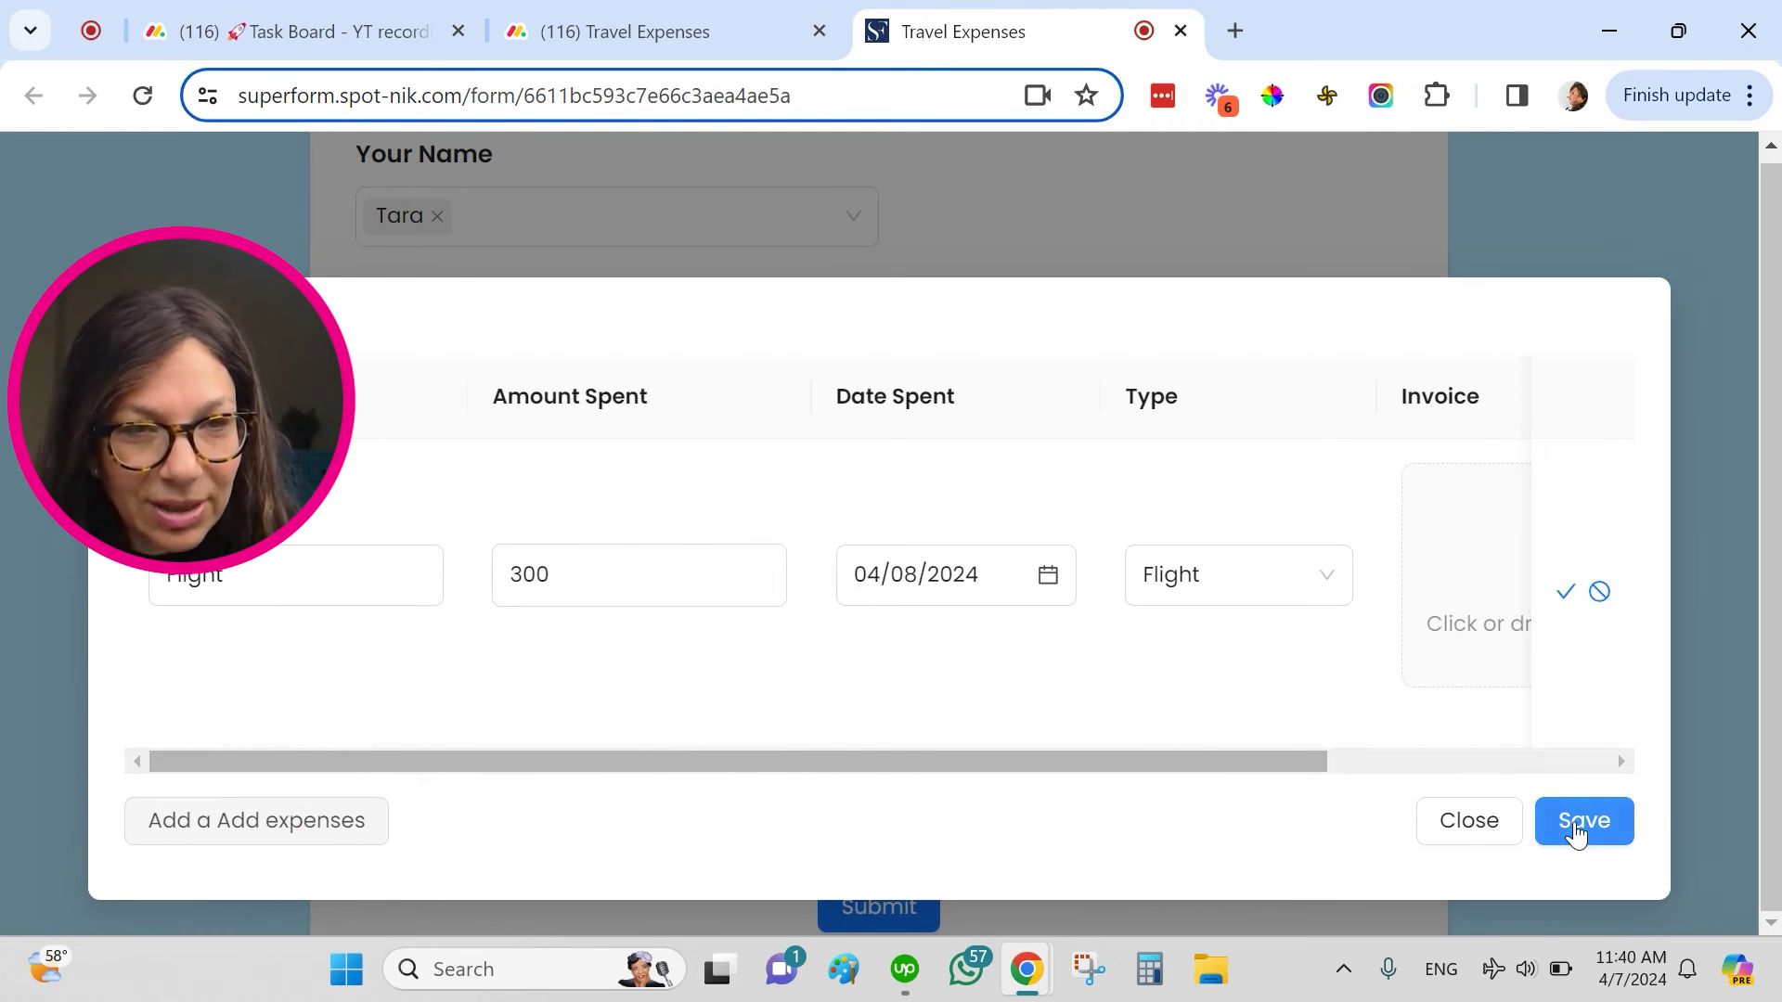
pyautogui.click(1579, 825)
# - Add and save a Taxi expense row of 20 dated April 8, 2024
pyautogui.click(493, 589)
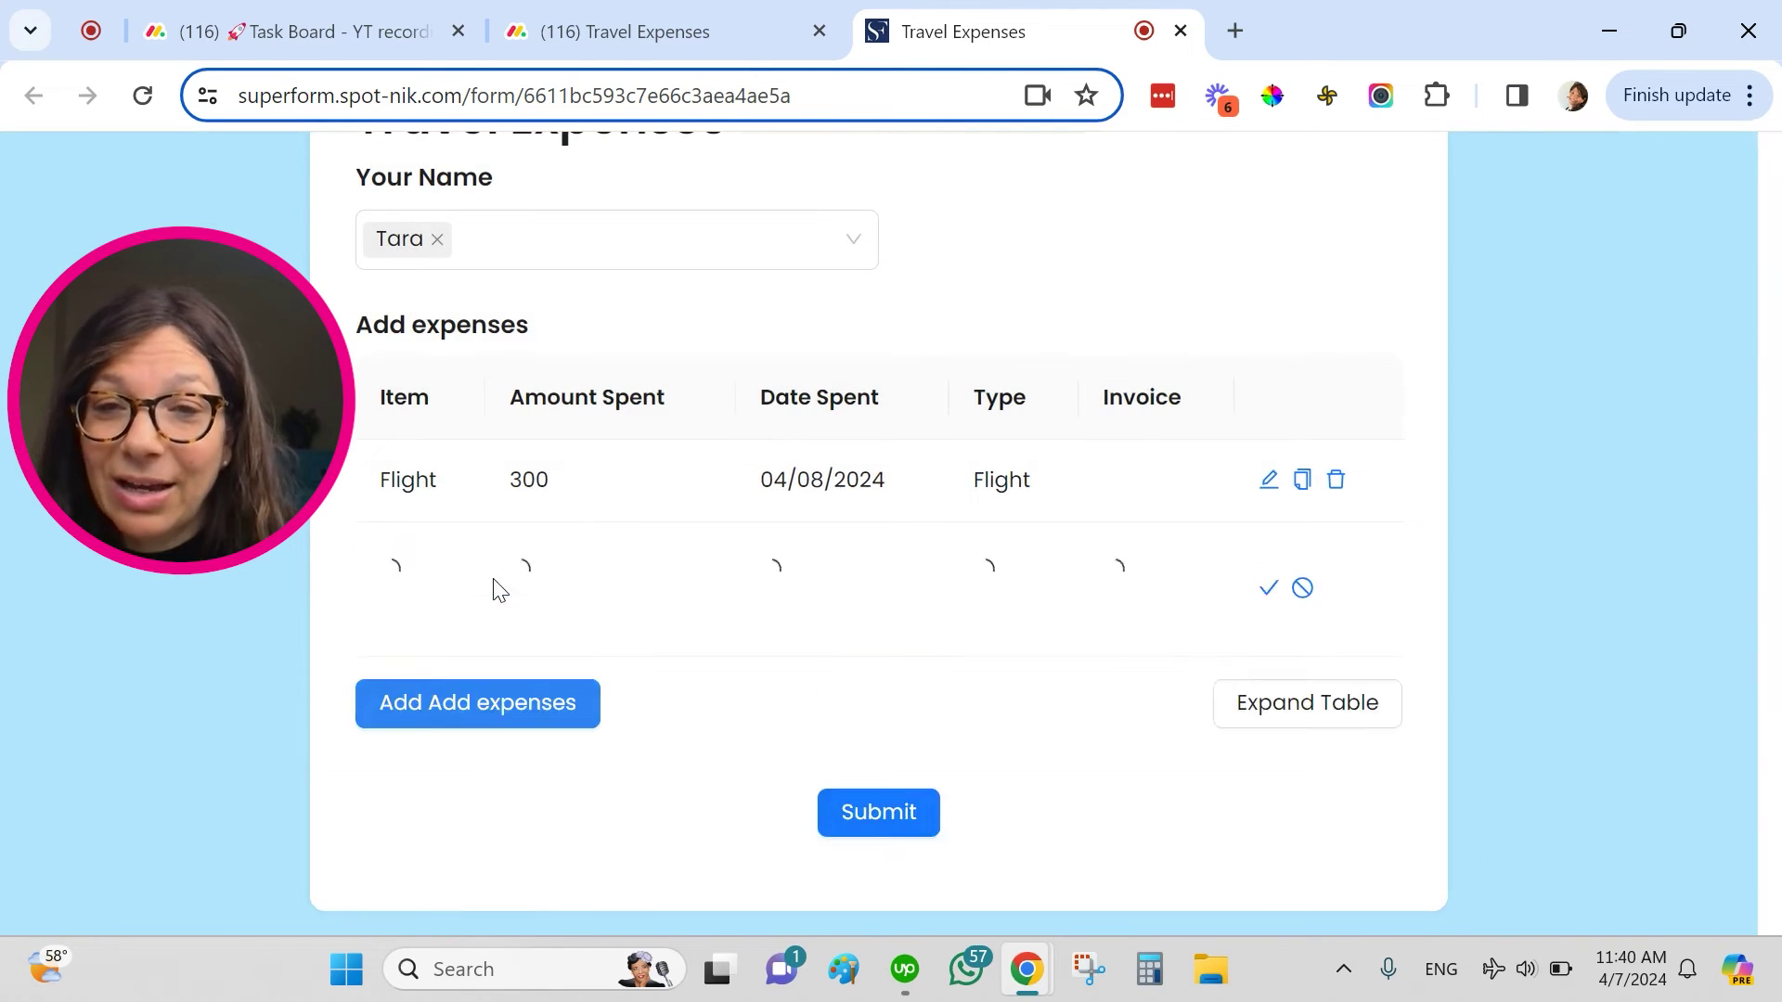
pyautogui.click(266, 665)
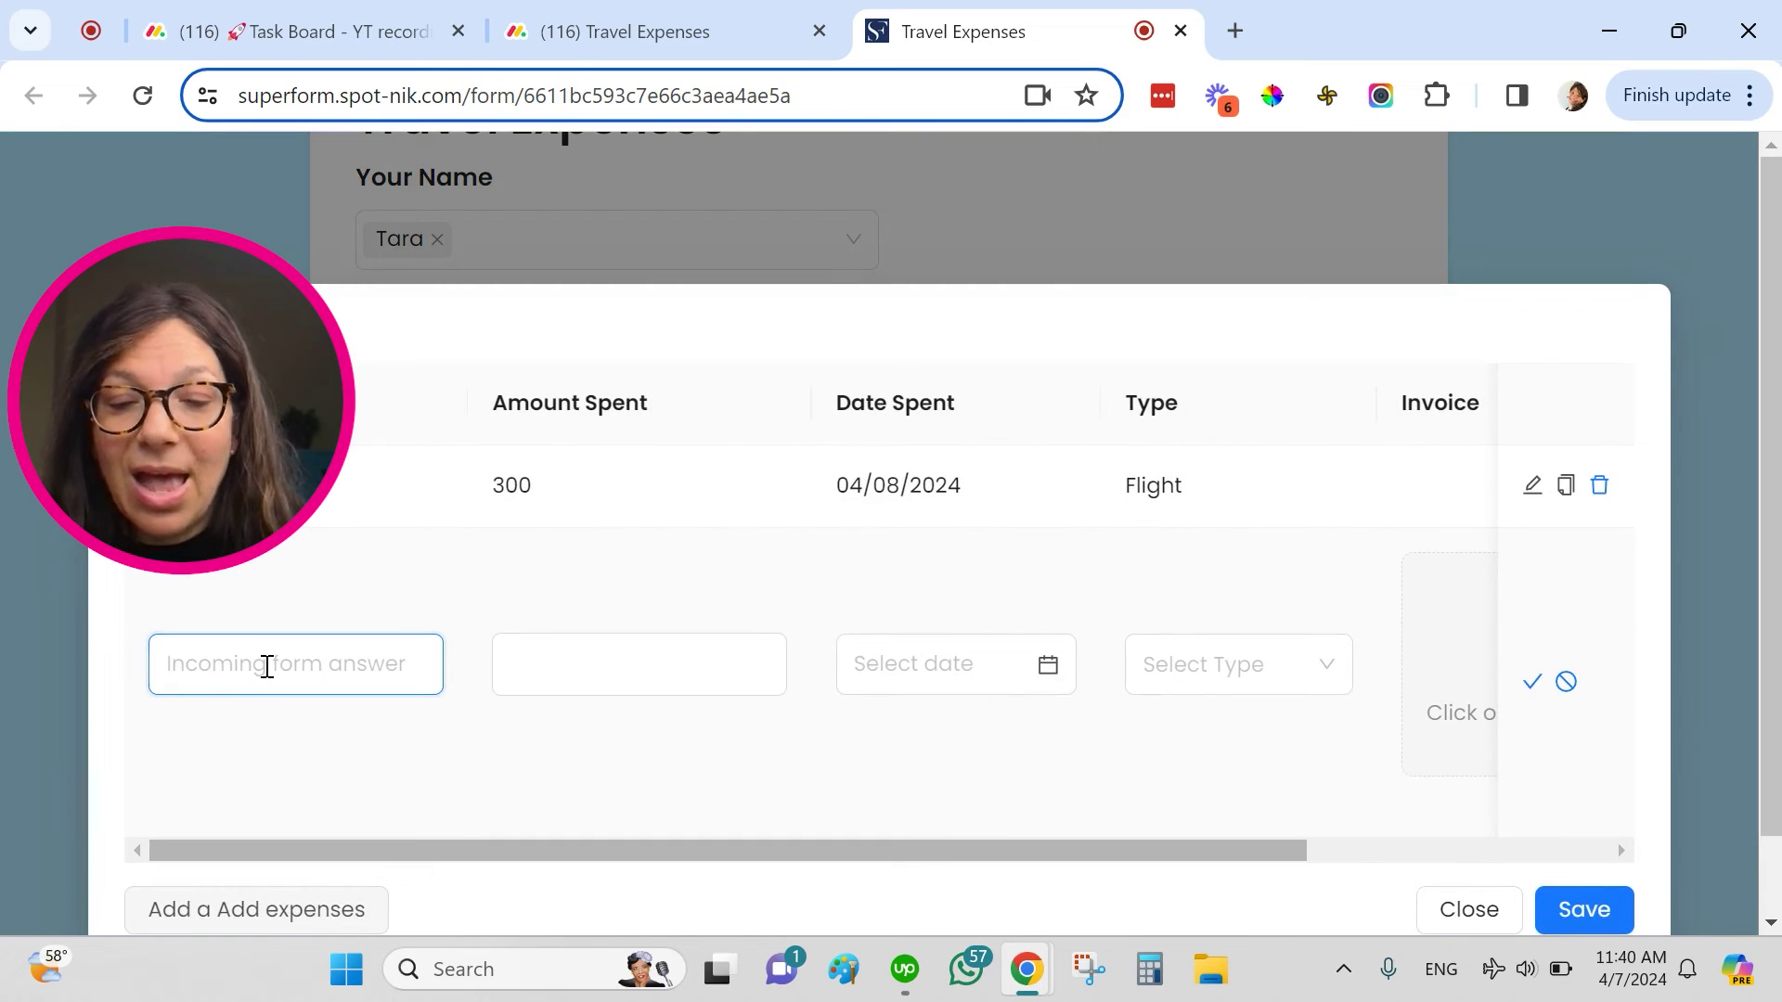
pyautogui.write('Car')
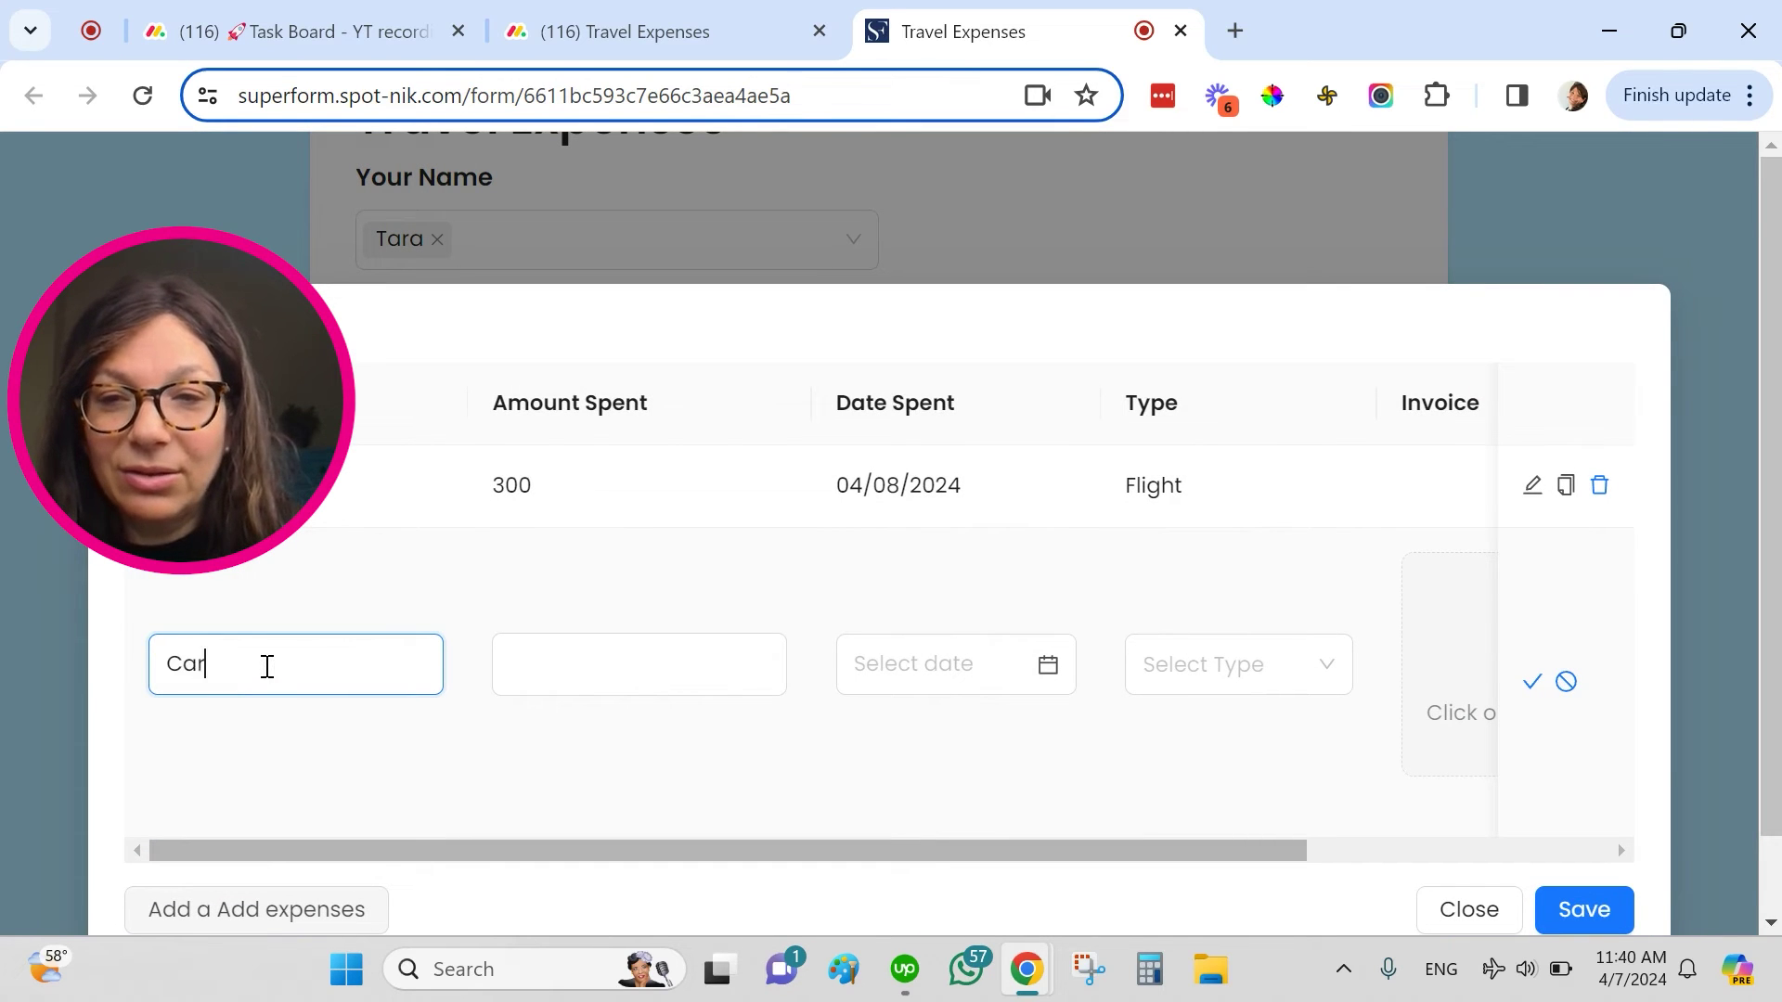
pyautogui.press('BackSpace')
pyautogui.press('BackSpace')
pyautogui.press('BackSpace')
pyautogui.write('Taxi')
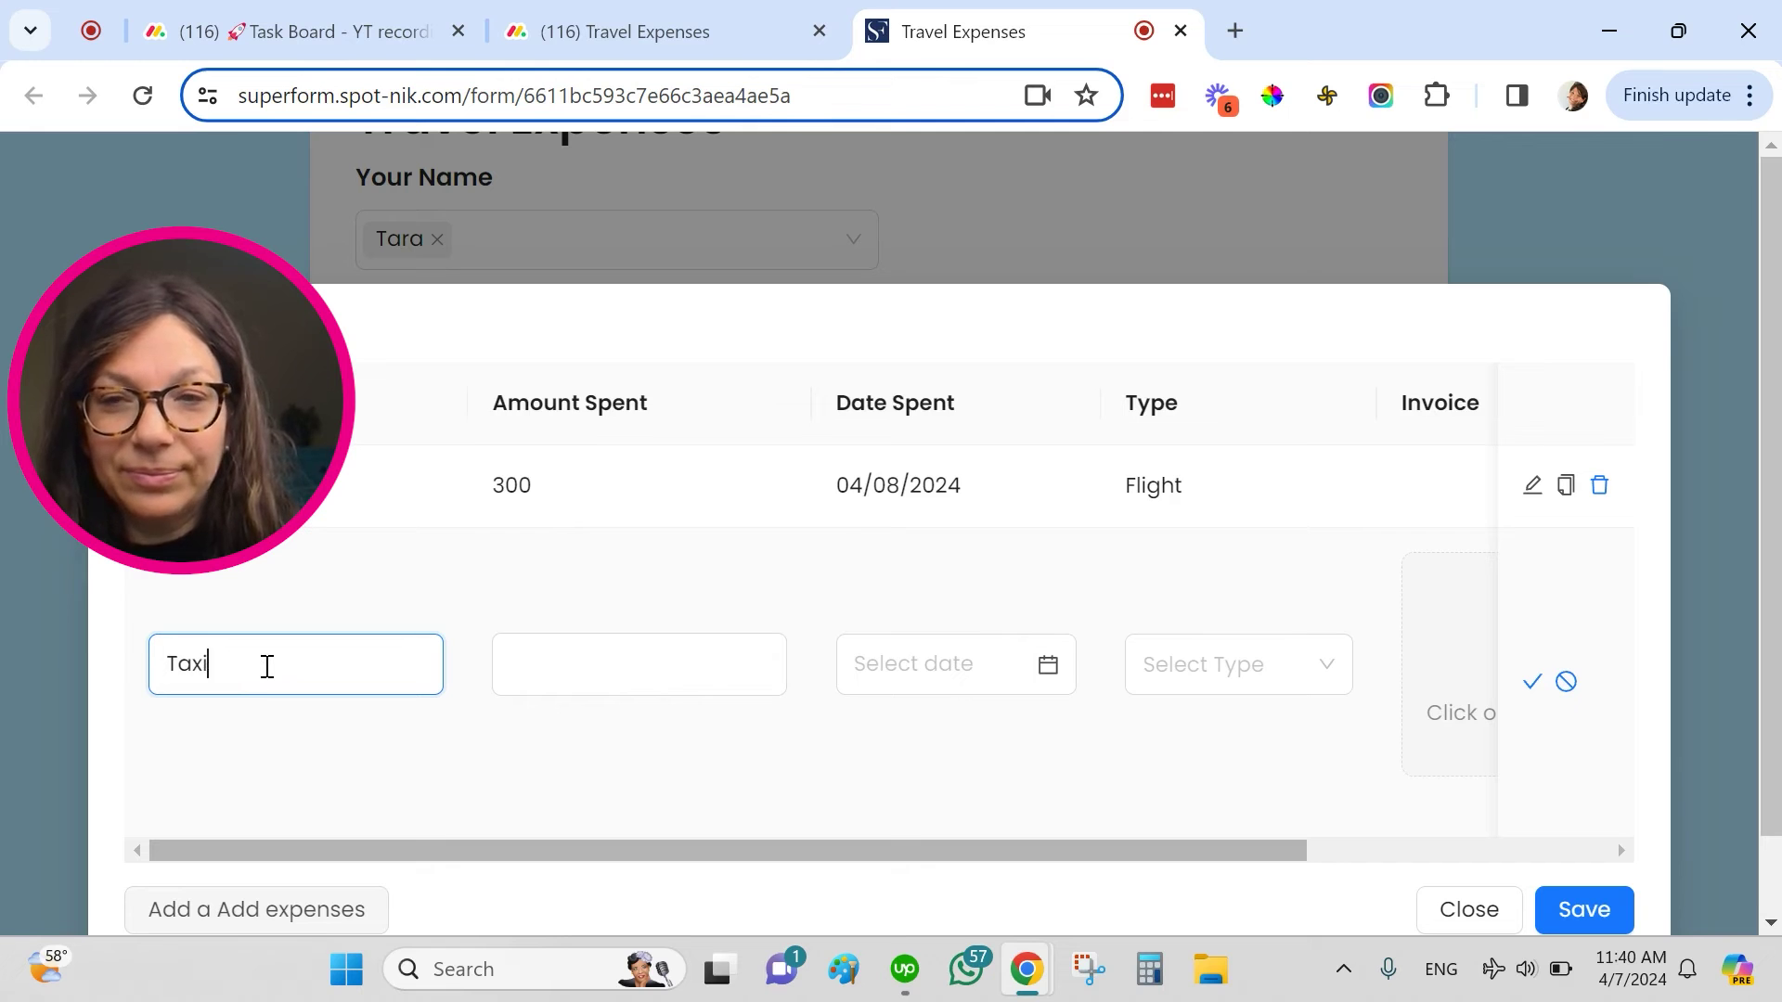
pyautogui.click(624, 661)
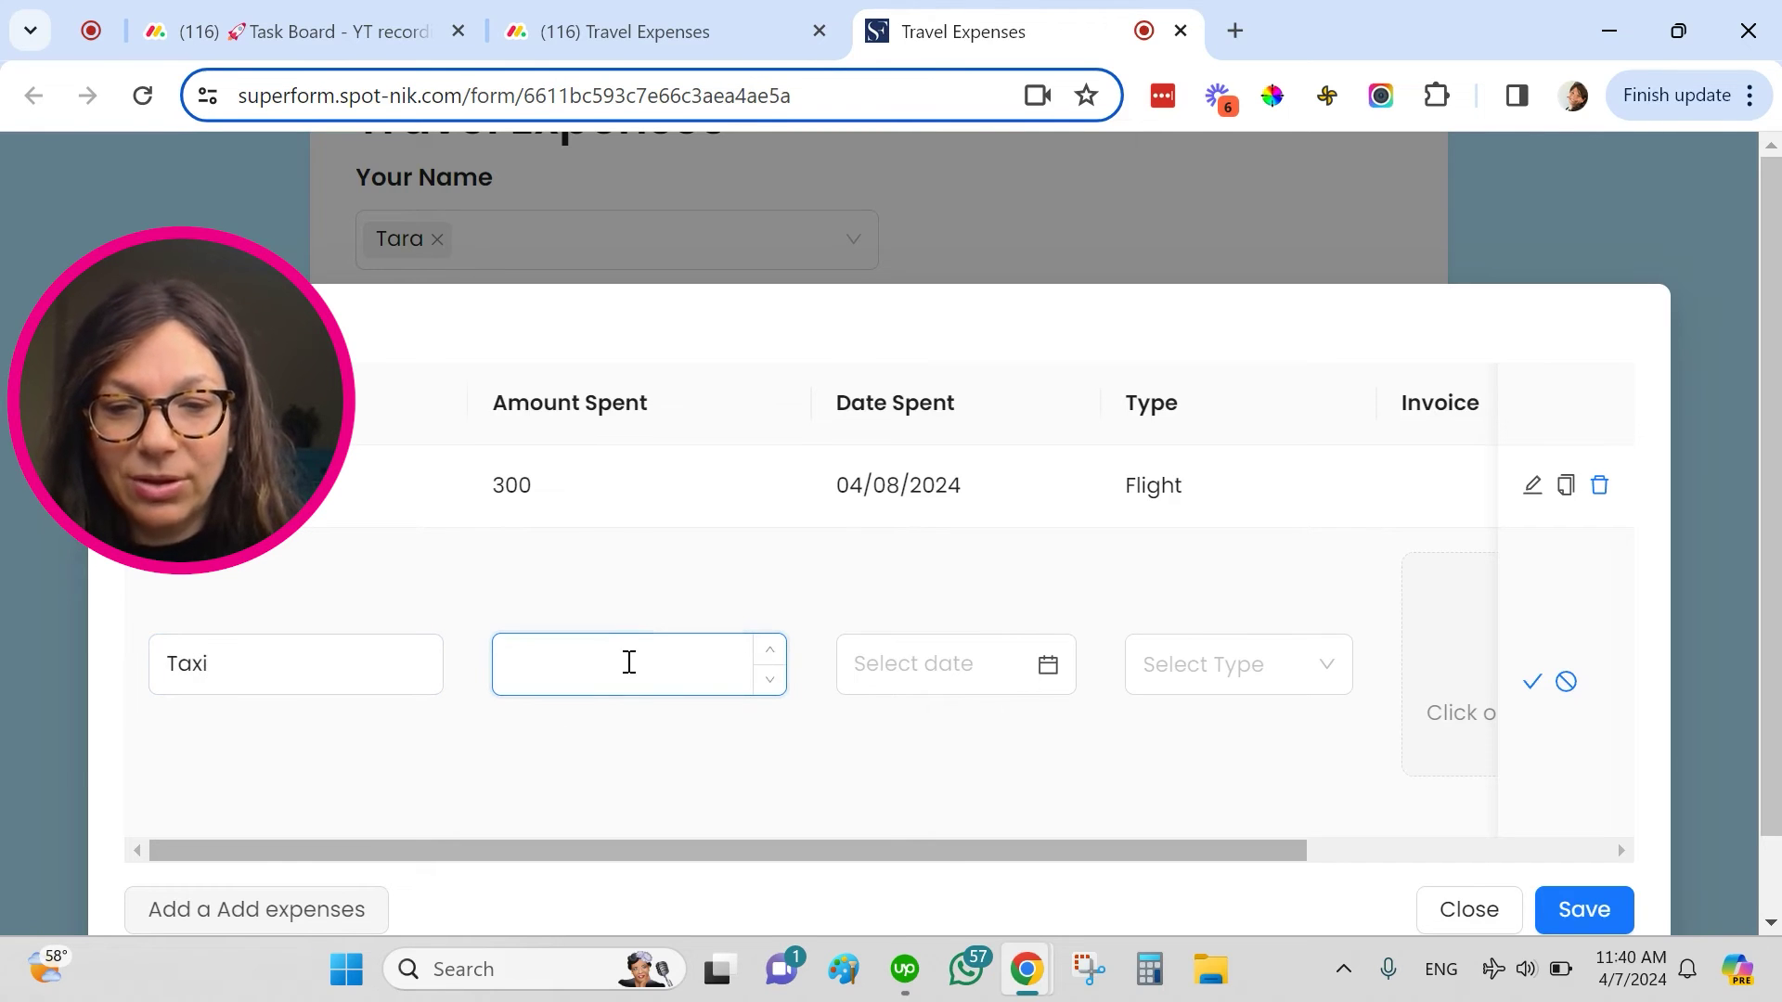
pyautogui.write('20')
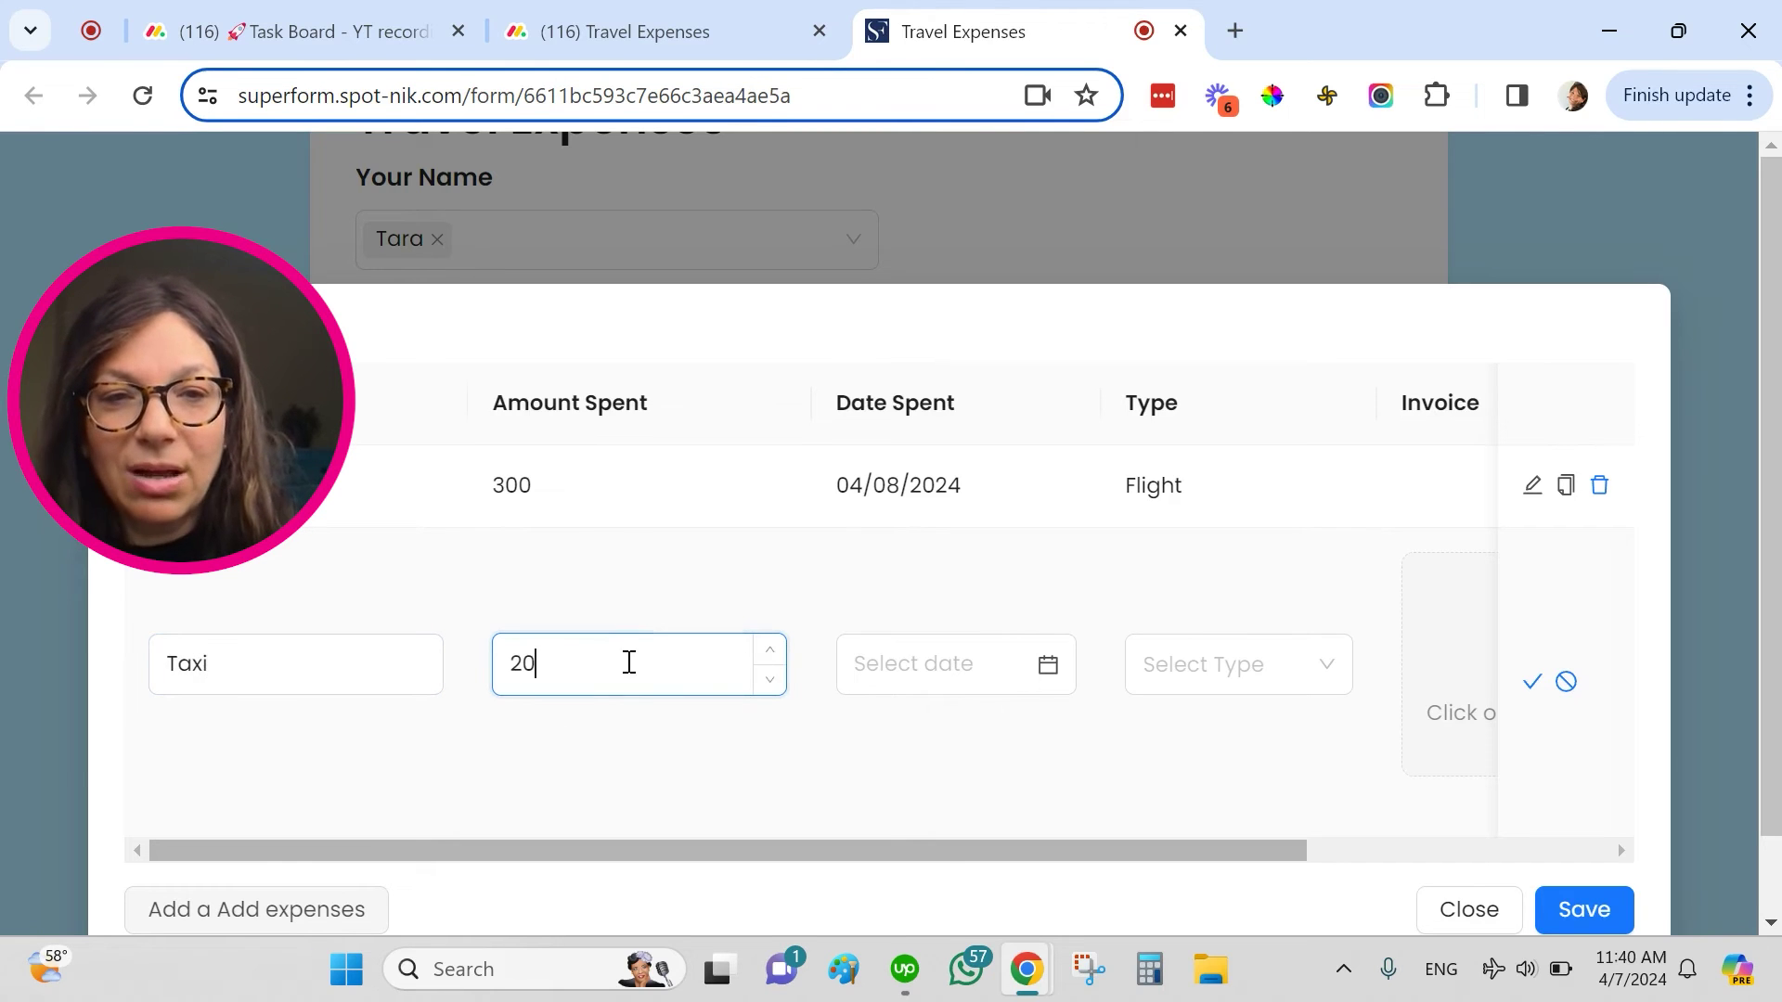
pyautogui.click(1047, 664)
pyautogui.click(945, 311)
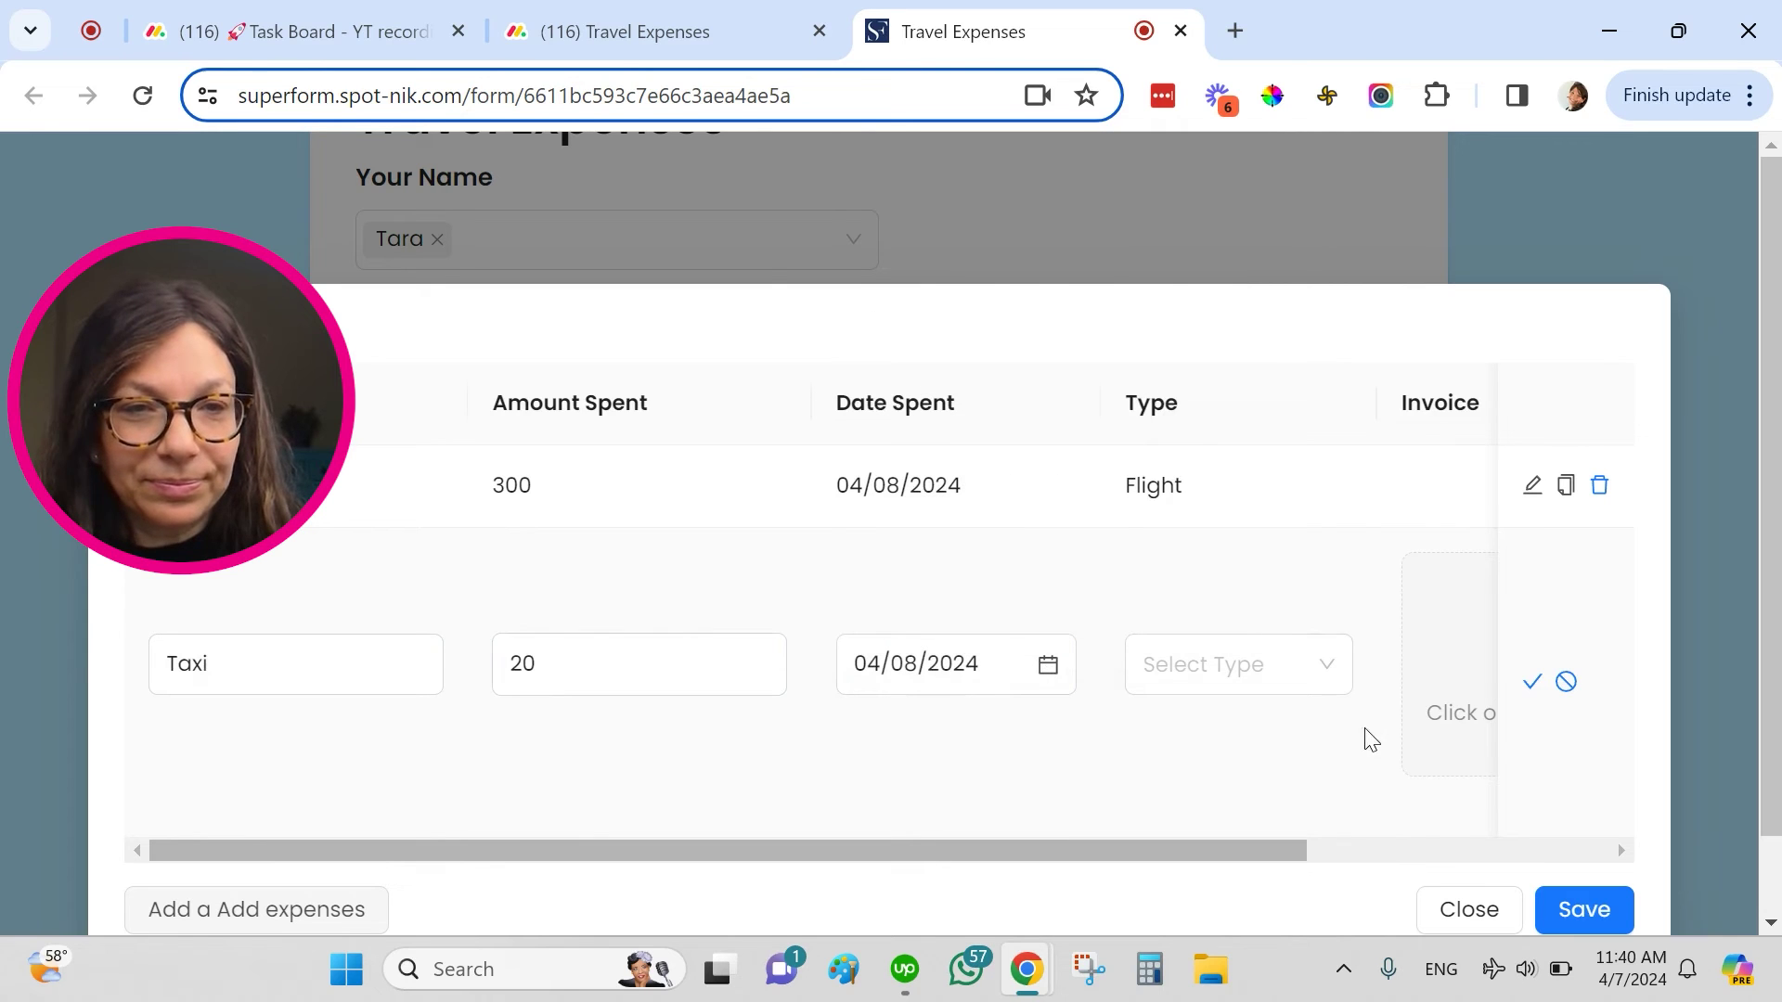
pyautogui.click(1311, 670)
pyautogui.click(1248, 738)
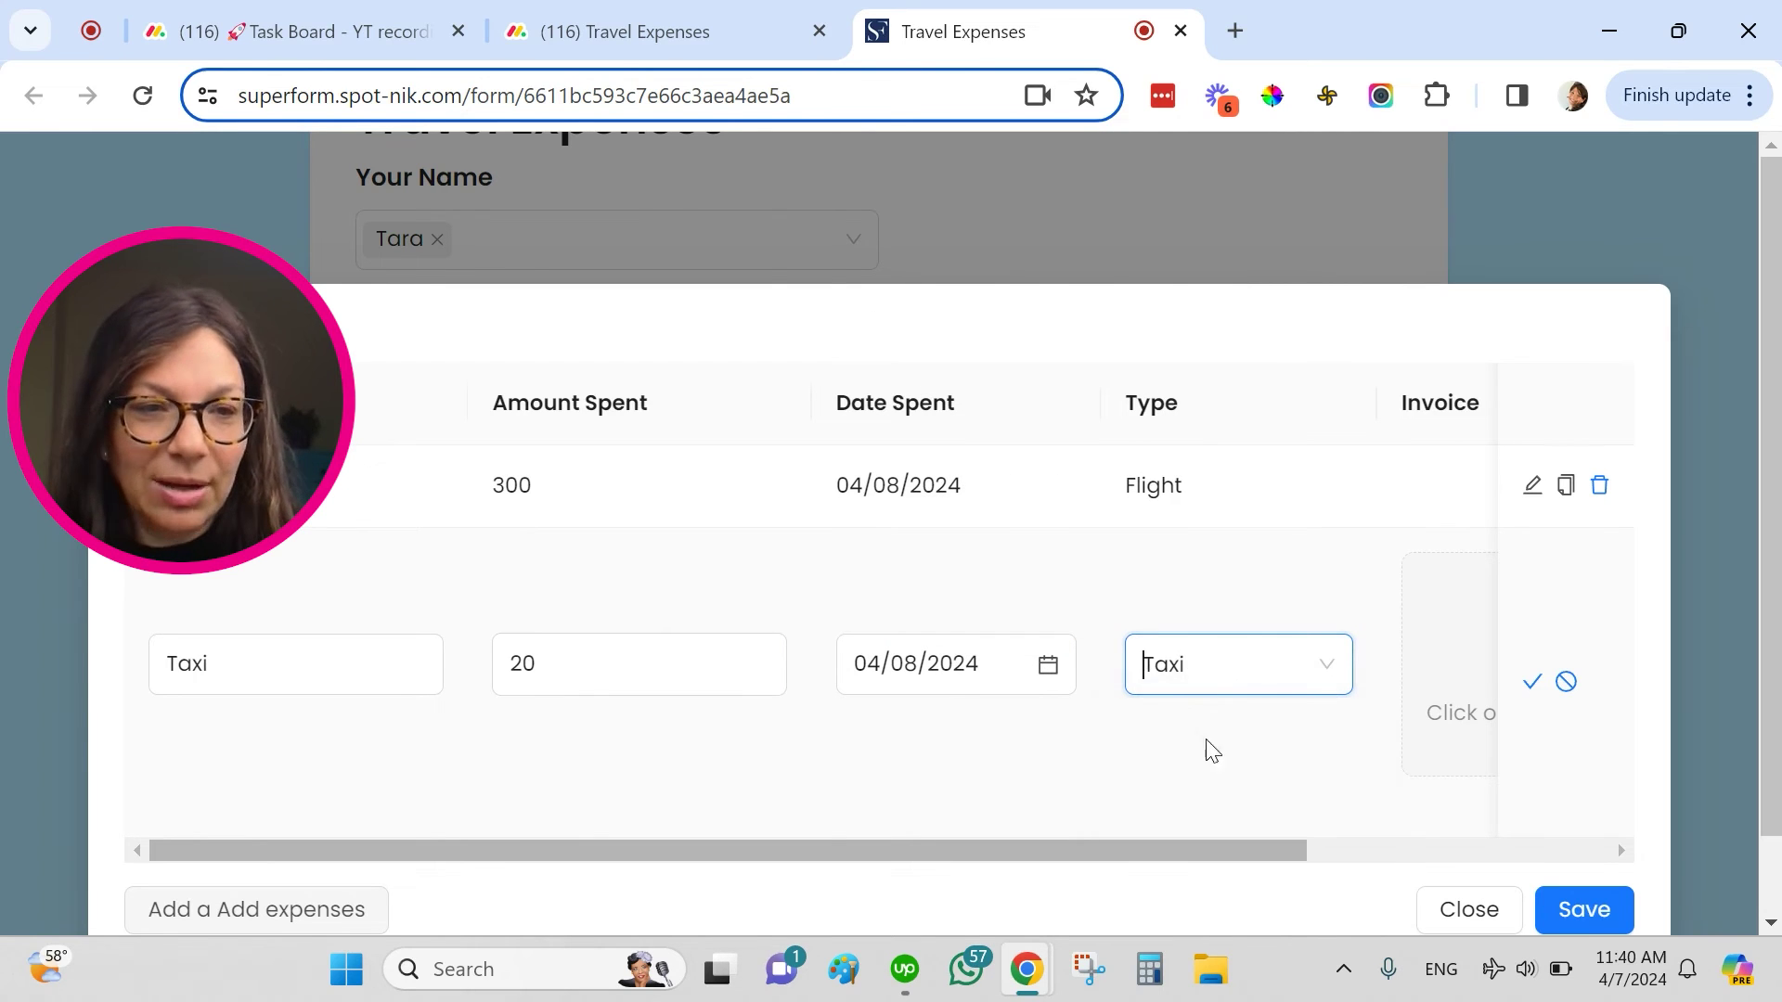
pyautogui.click(1595, 922)
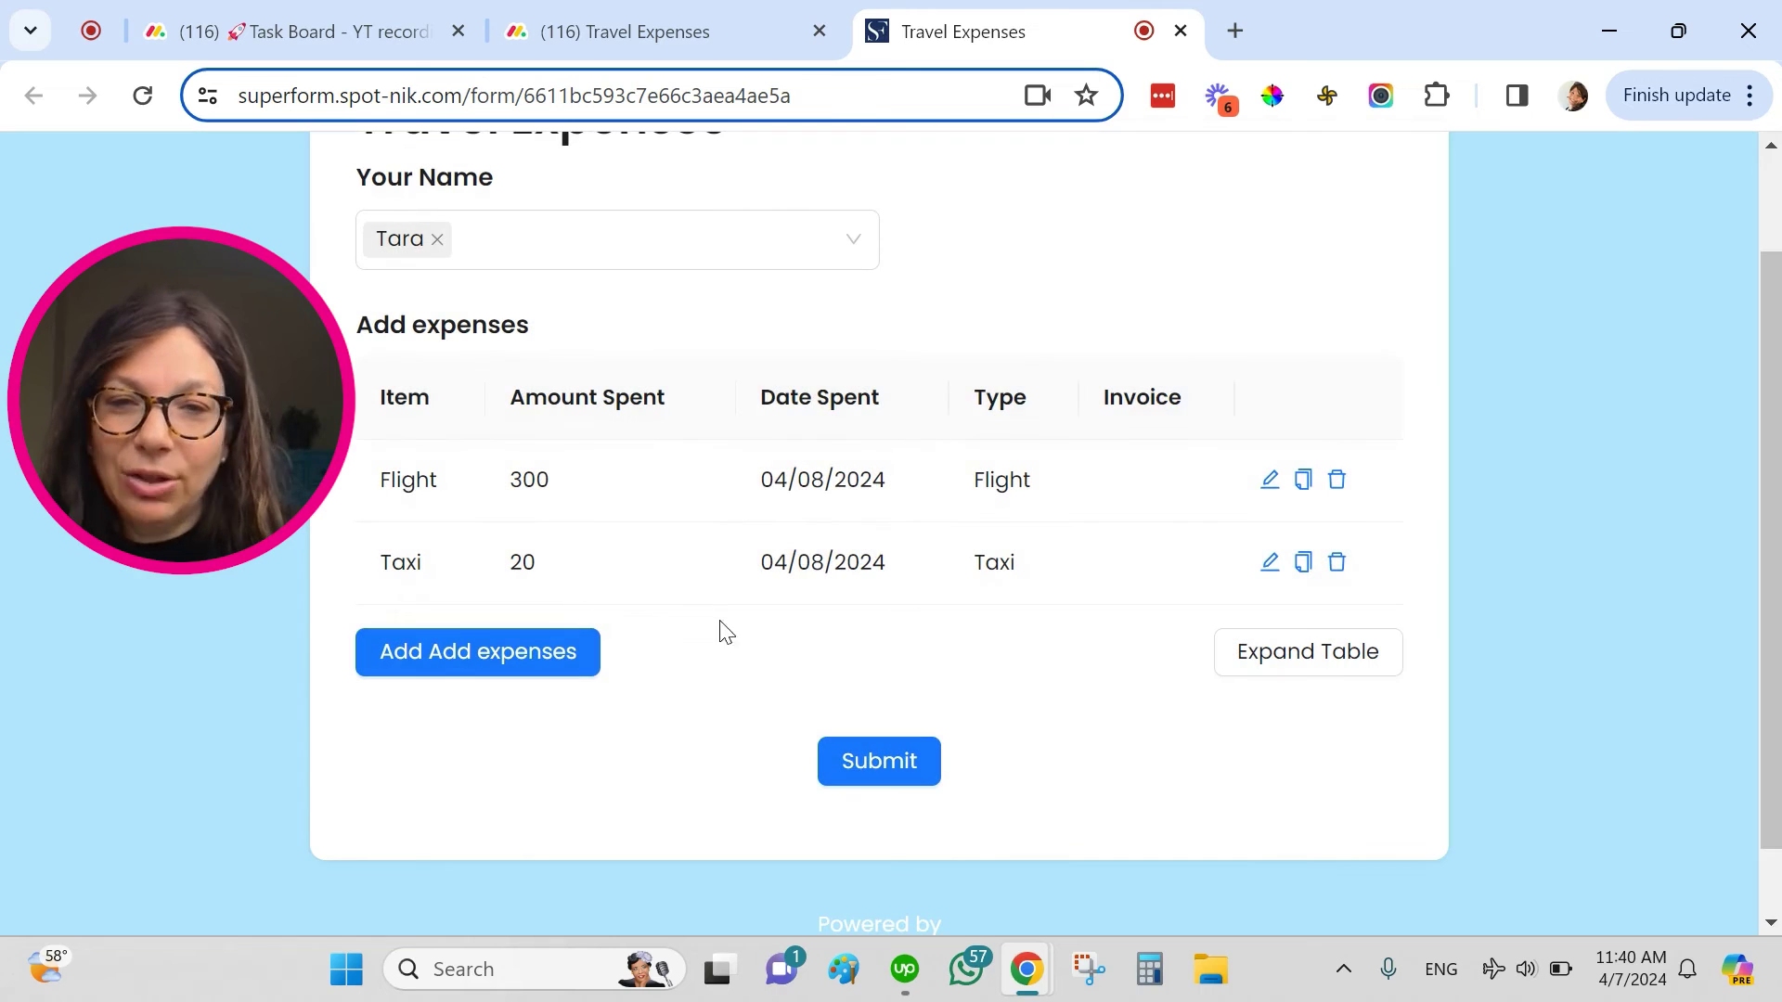
# - Submit the Travel Expenses form and go back to the monday.com board
pyautogui.moveTo(270, 353); pyautogui.dragTo(259, 721)
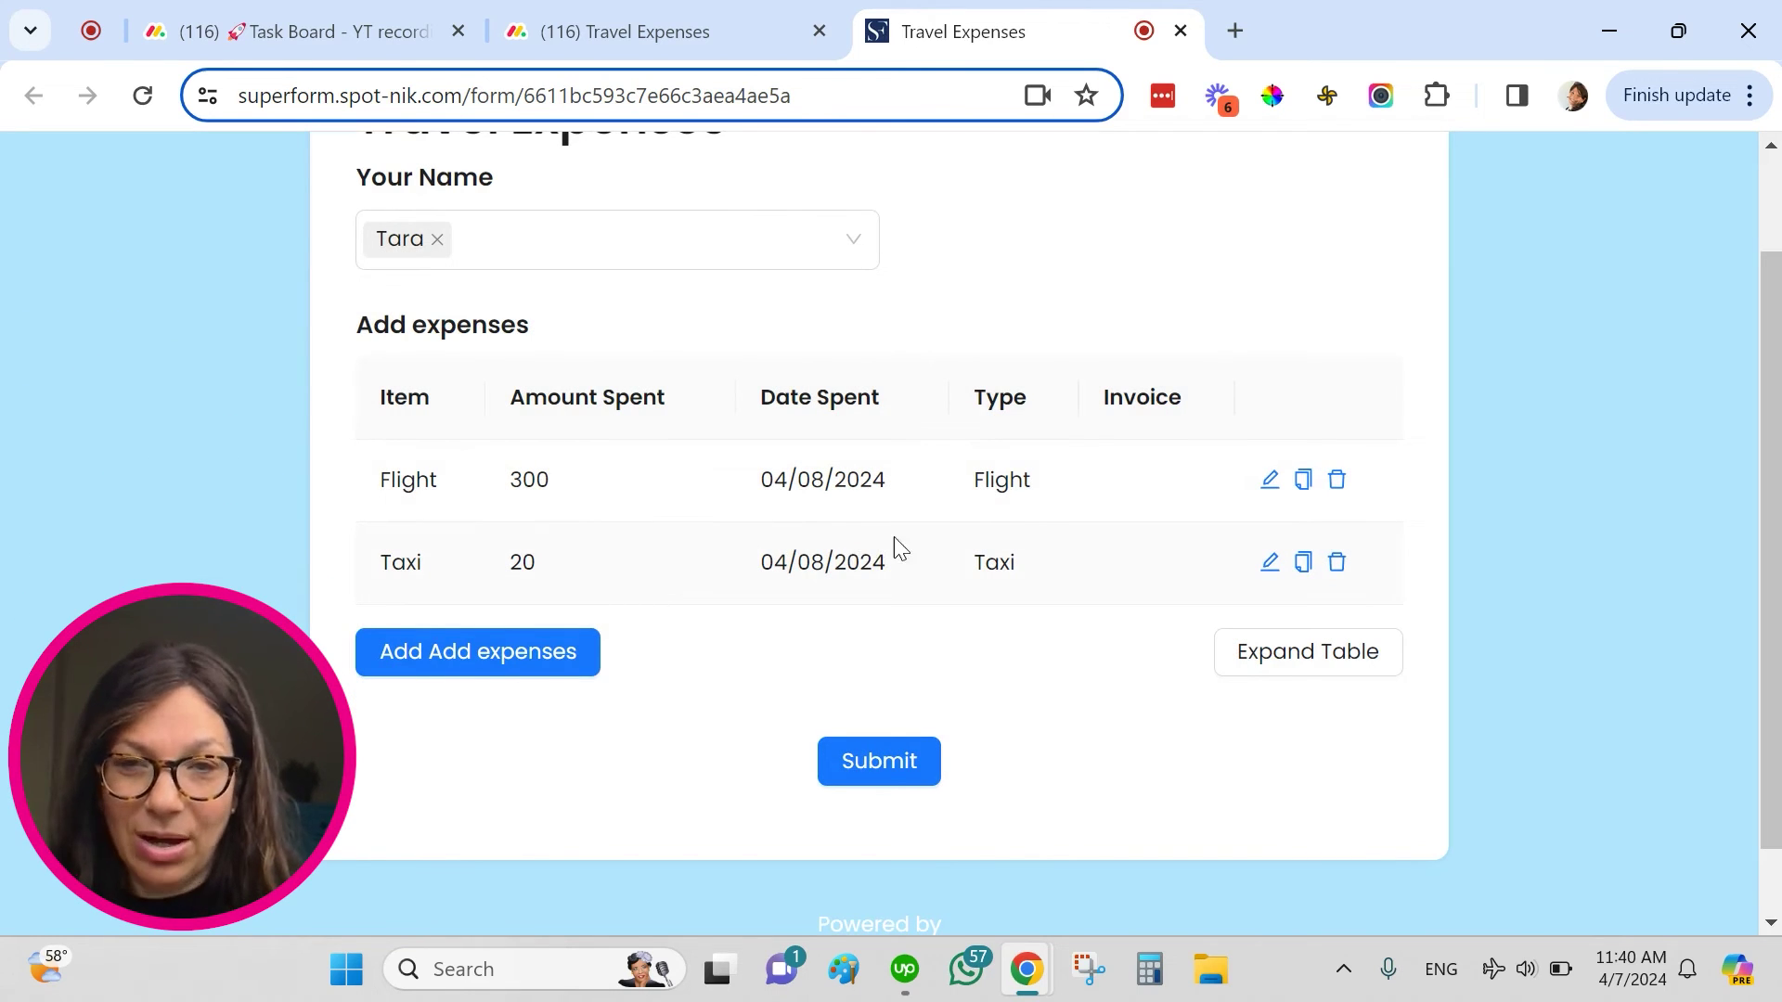
pyautogui.click(882, 767)
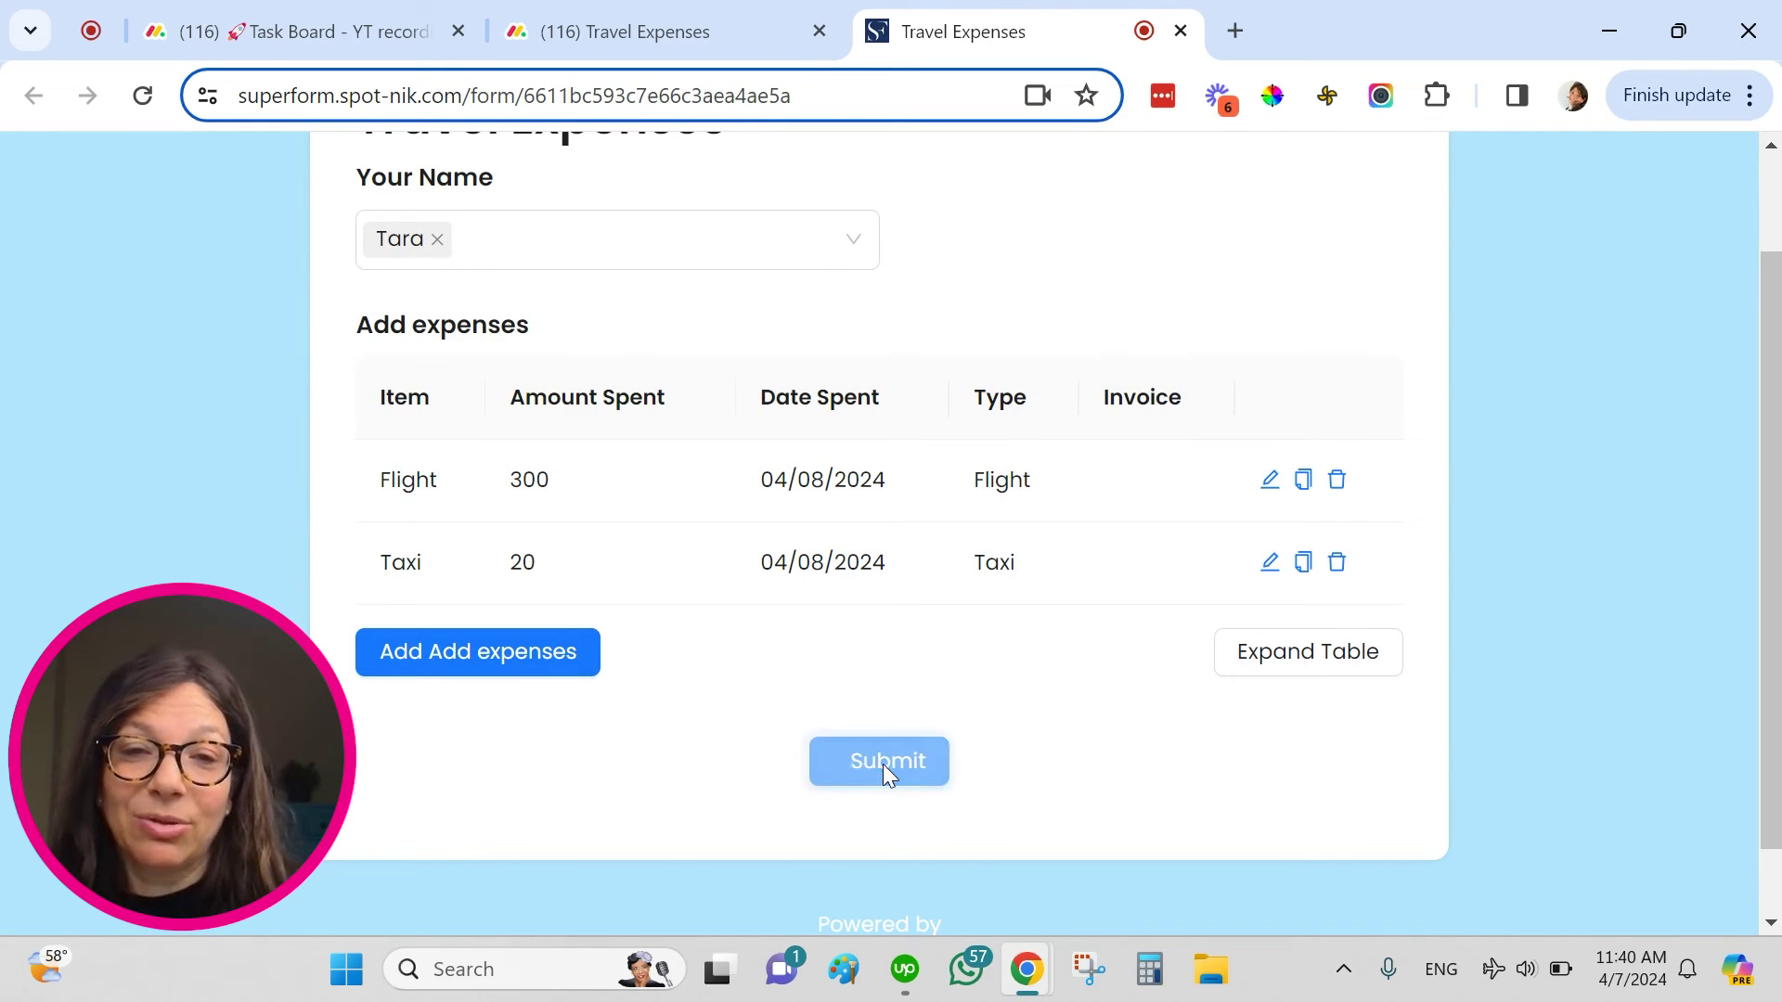
pyautogui.click(655, 20)
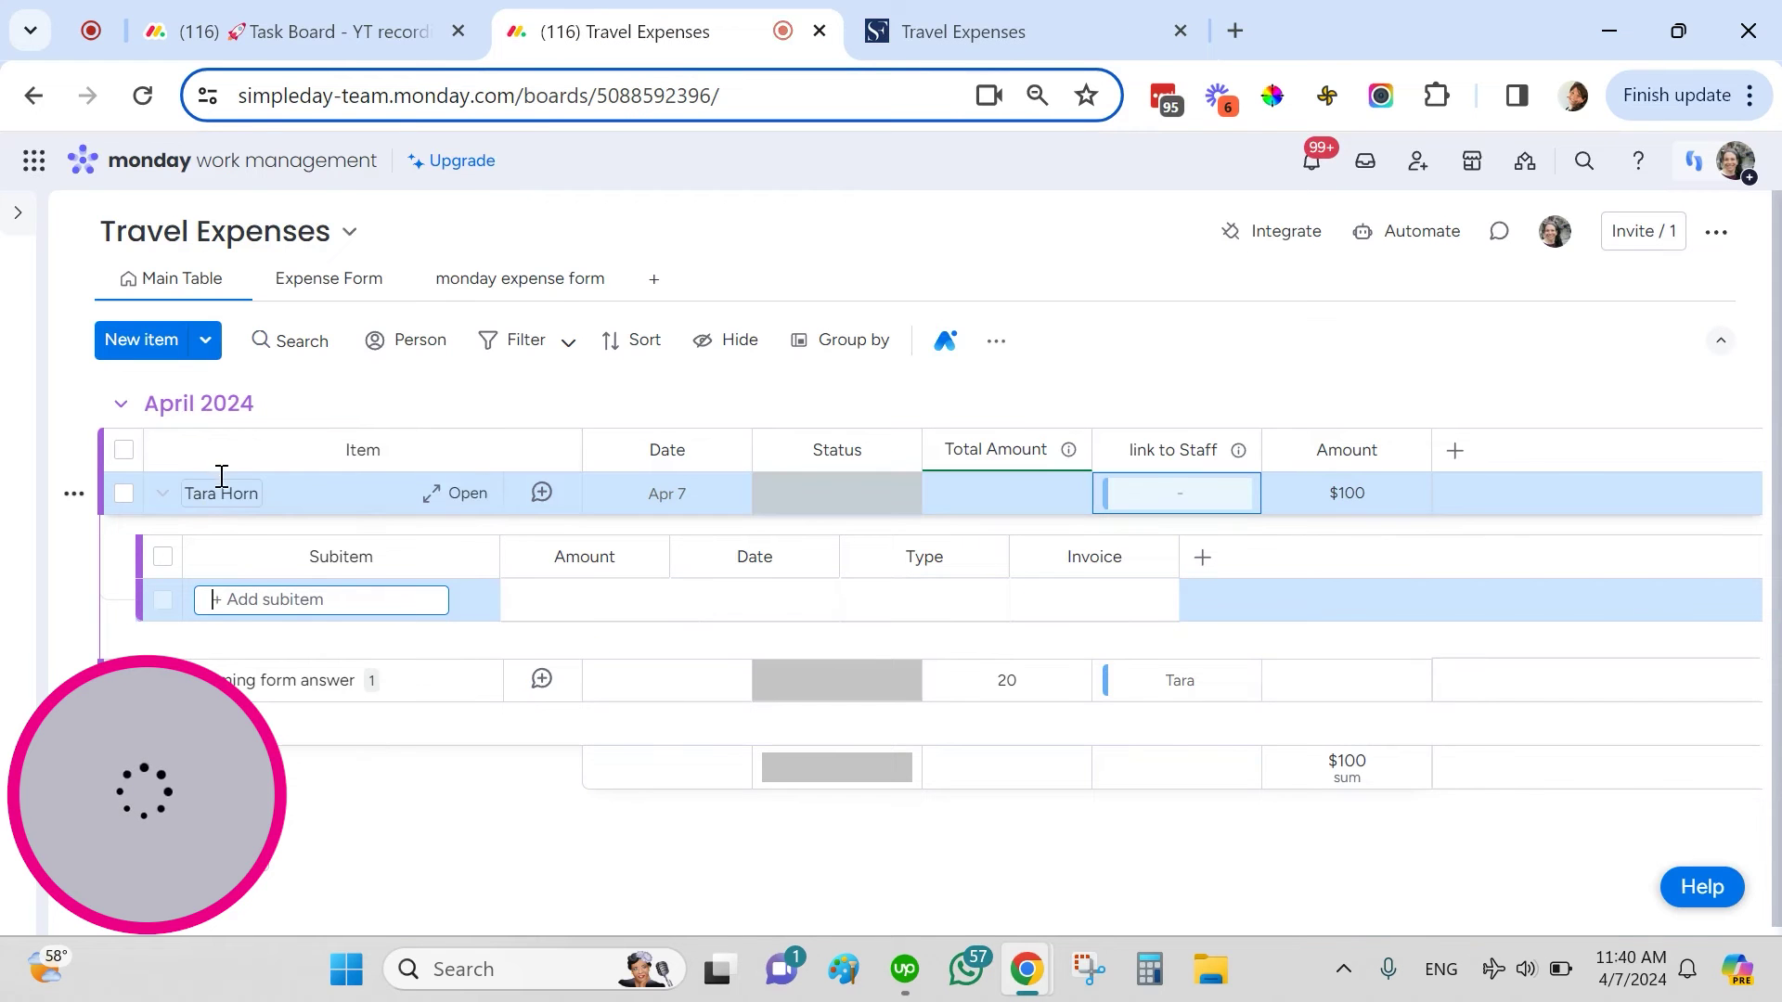
# - Collapse the first item and expand Incoming form answer, showing Flight 300 and Taxi 20 subitems
pyautogui.click(154, 501)
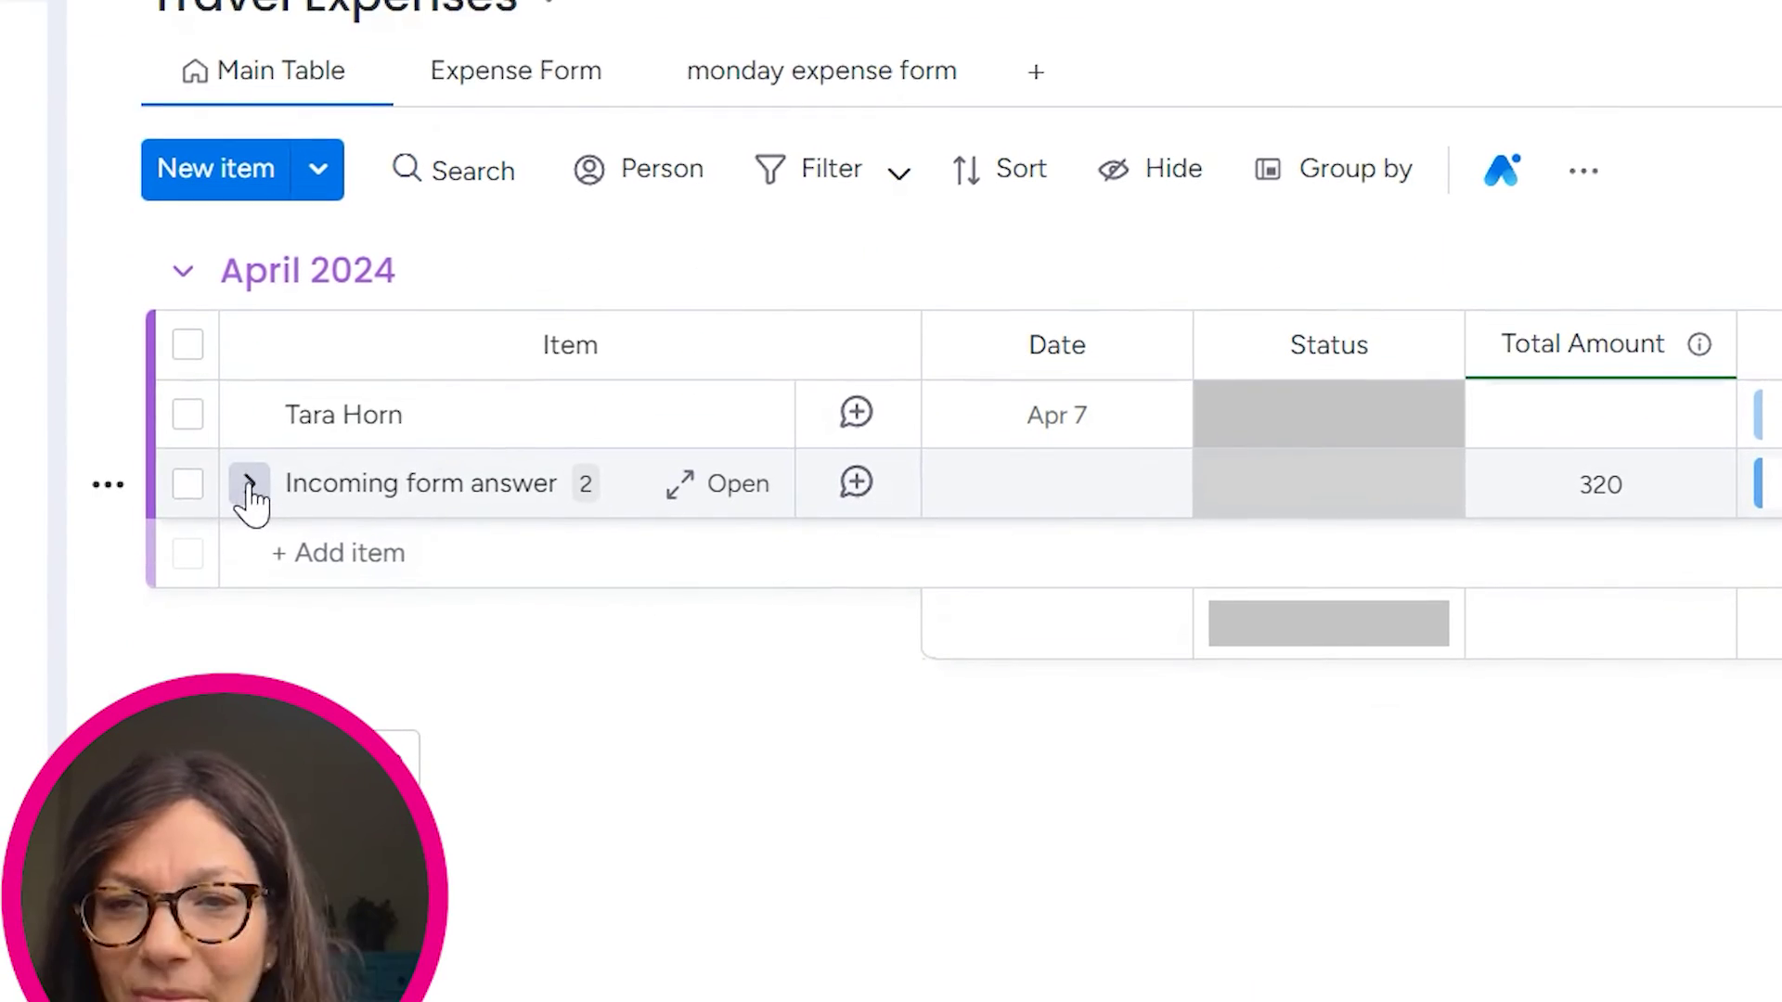
pyautogui.click(245, 820)
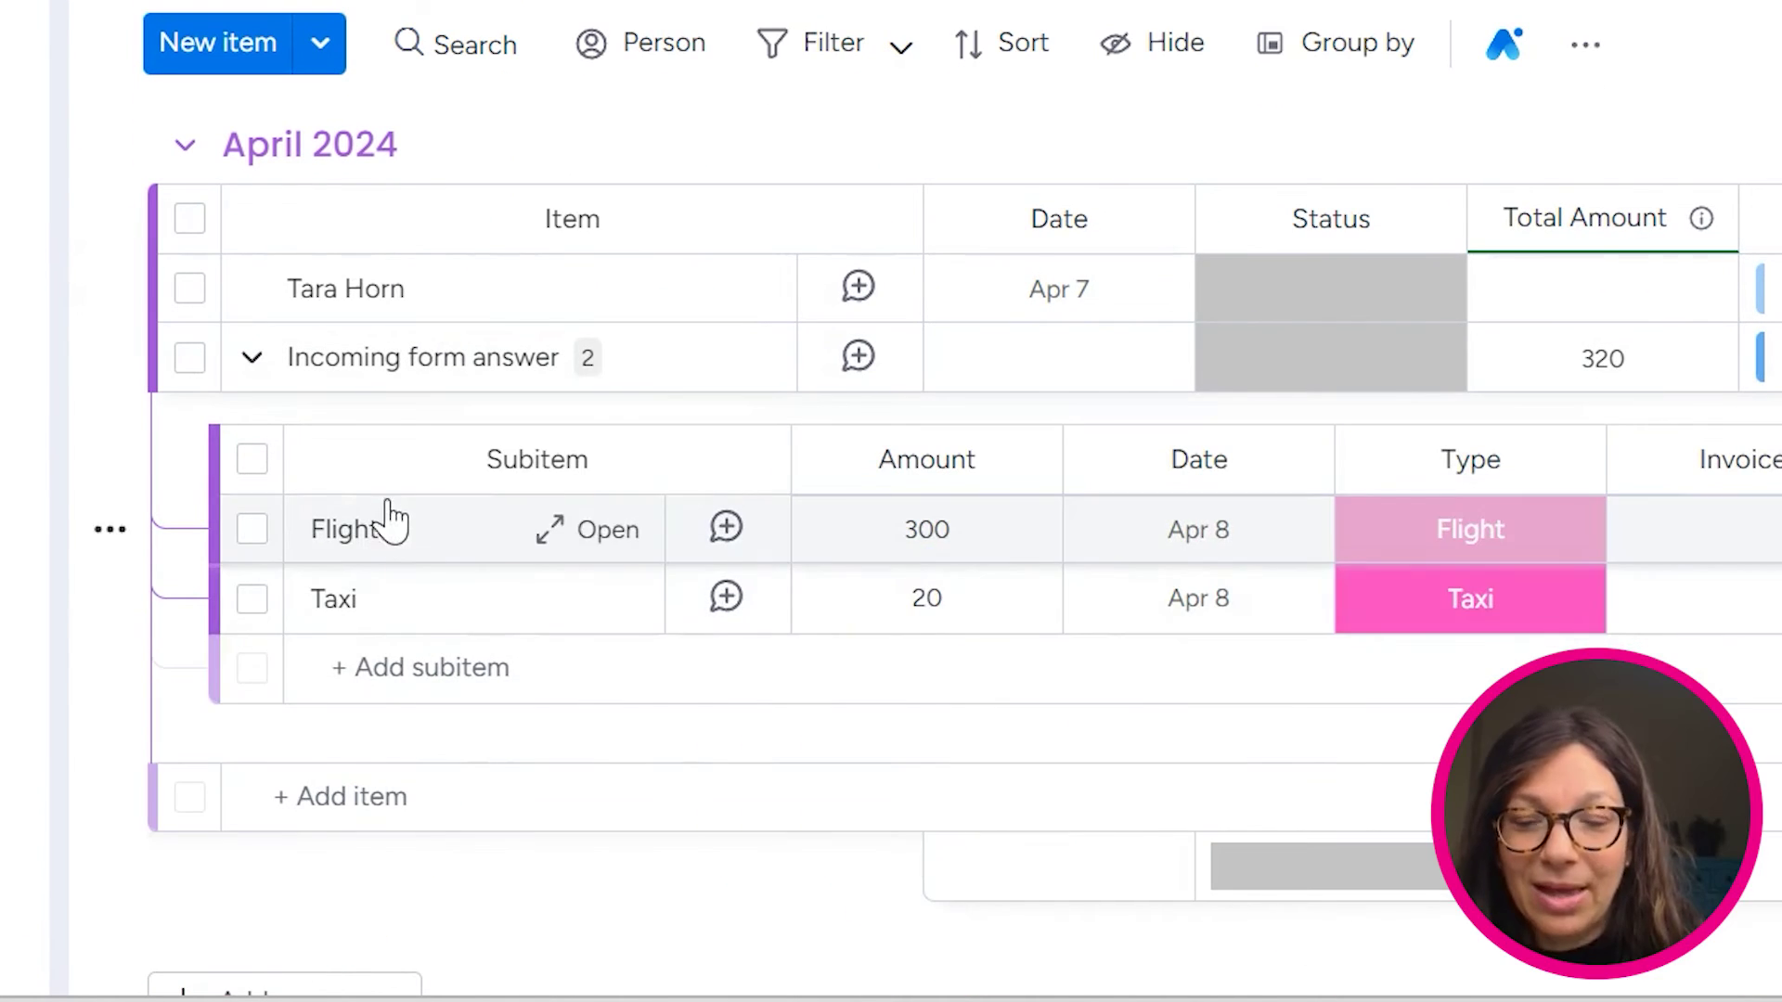
pyautogui.click(867, 599)
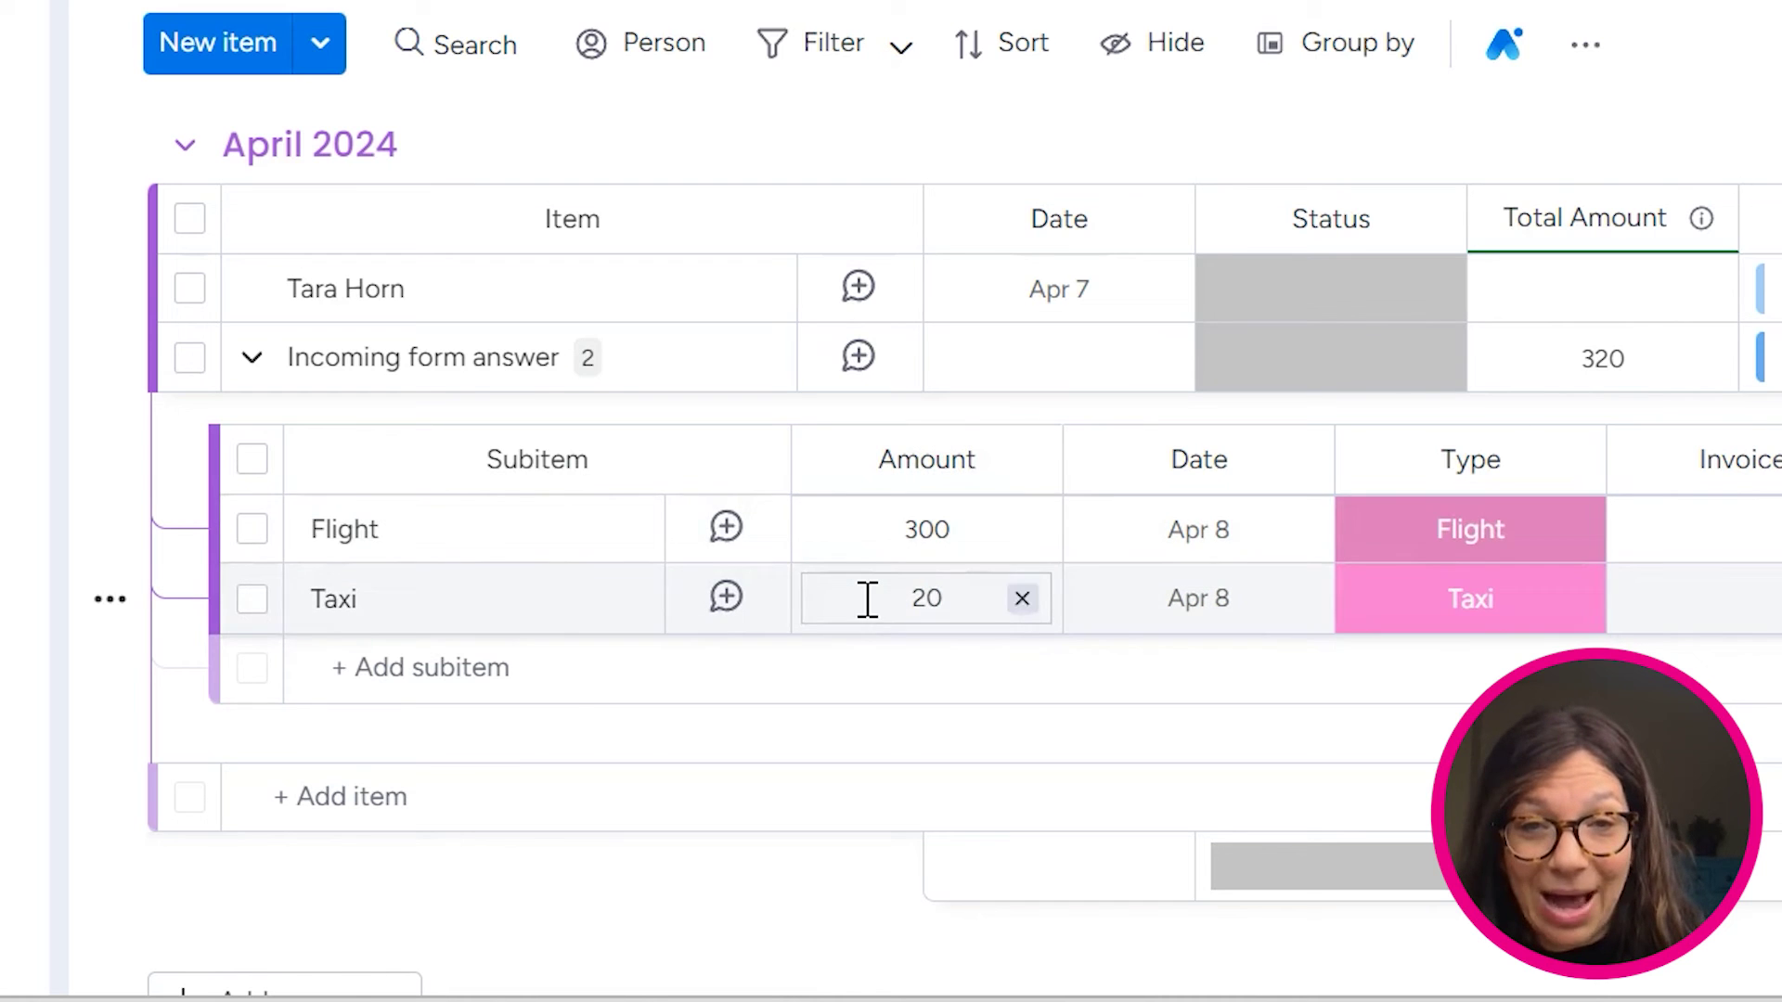